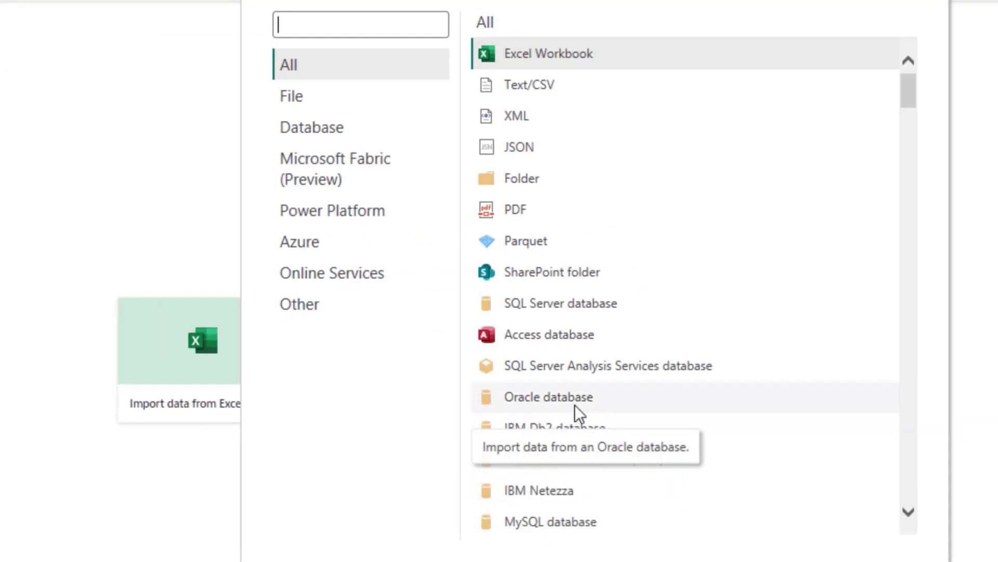
# Step: Browse the available data sources and cancel the Oracle database connection
pyautogui.scroll(-3, 575, 405)
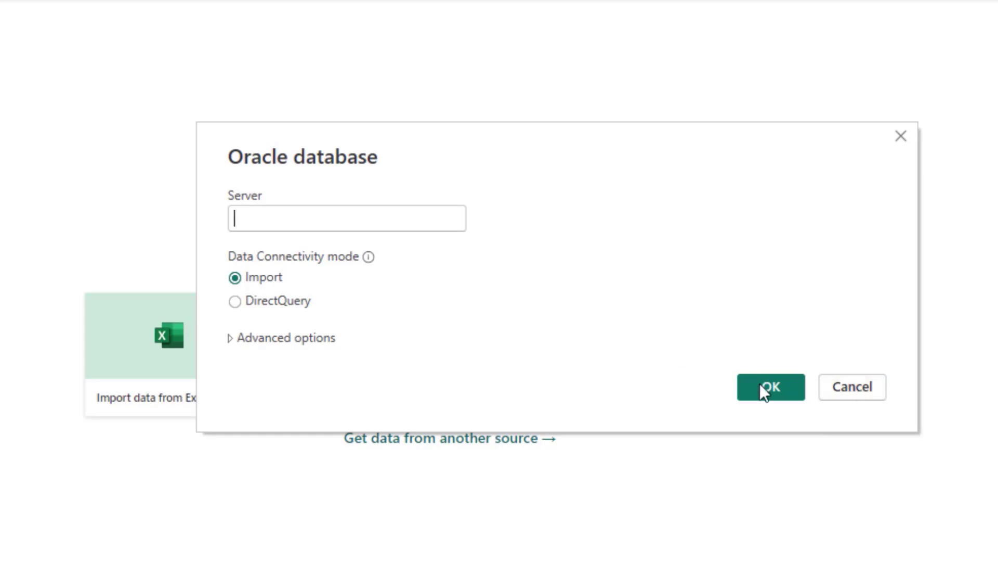
pyautogui.click(841, 391)
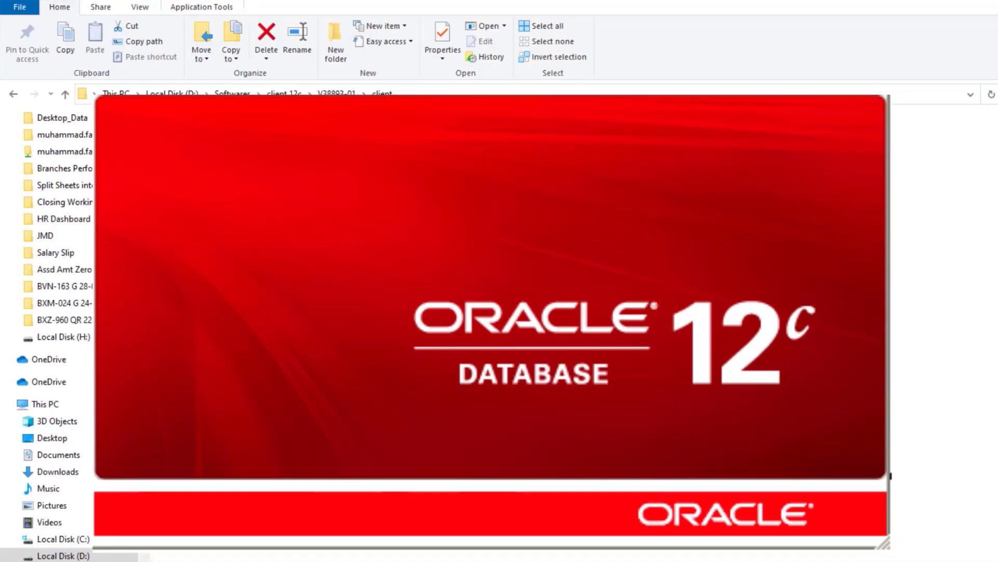
# Step: Go to Softwares > client 12c > V38893-01 > client on Local Disk (D:) in File Explorer and launch the Oracle client setup application
pyautogui.click(18, 93)
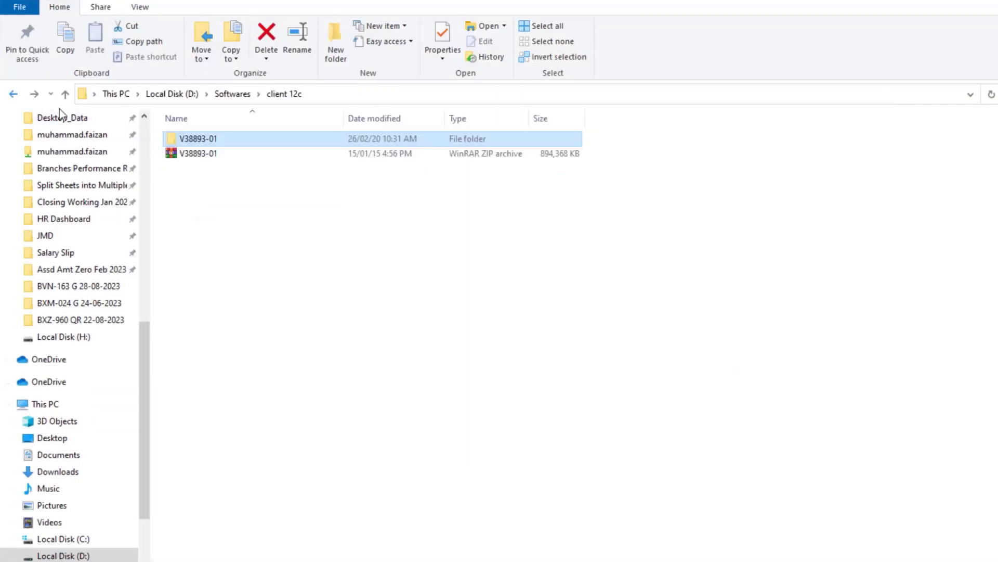
pyautogui.click(13, 94)
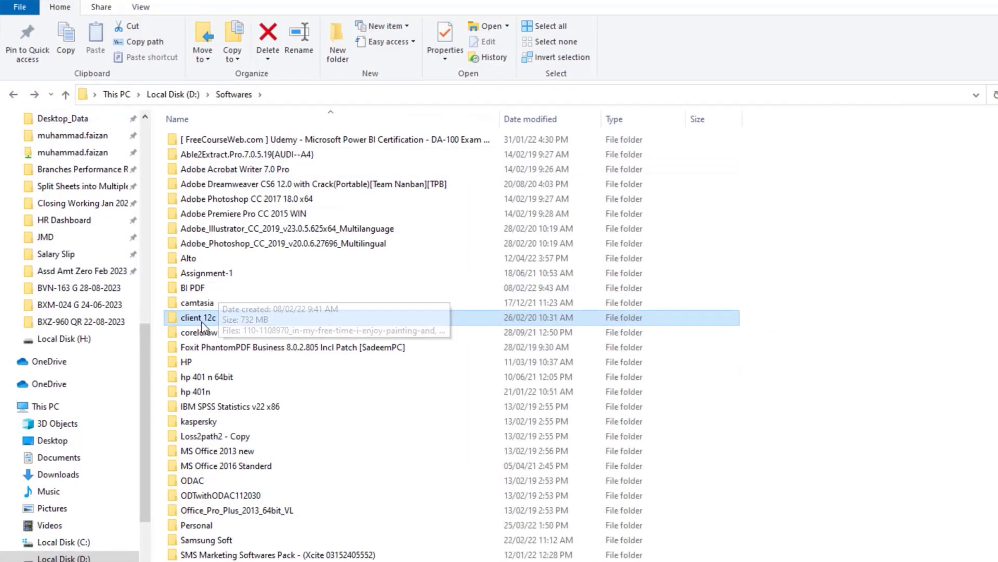
pyautogui.doubleClick(201, 322)
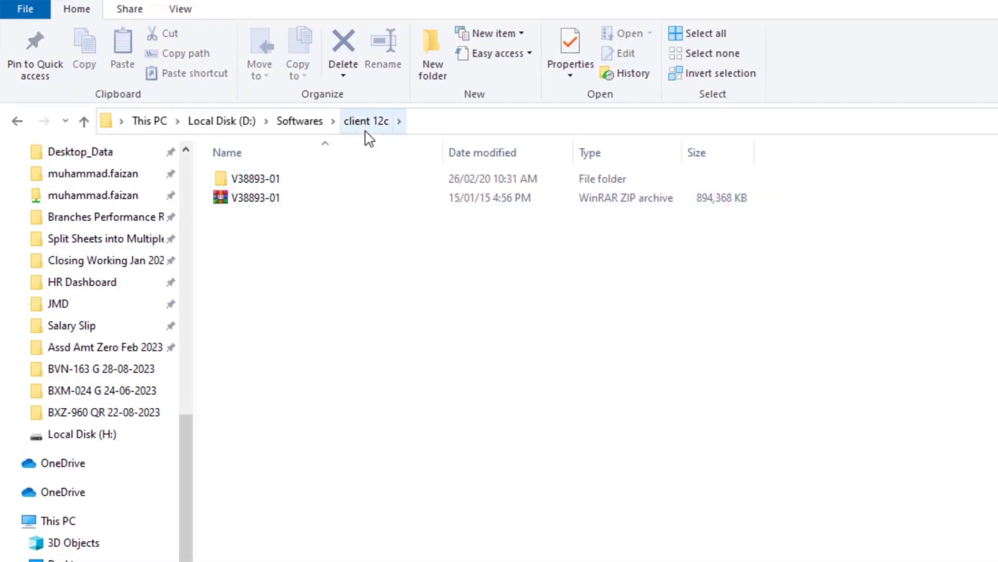
pyautogui.click(276, 185)
pyautogui.doubleClick(276, 186)
pyautogui.doubleClick(285, 186)
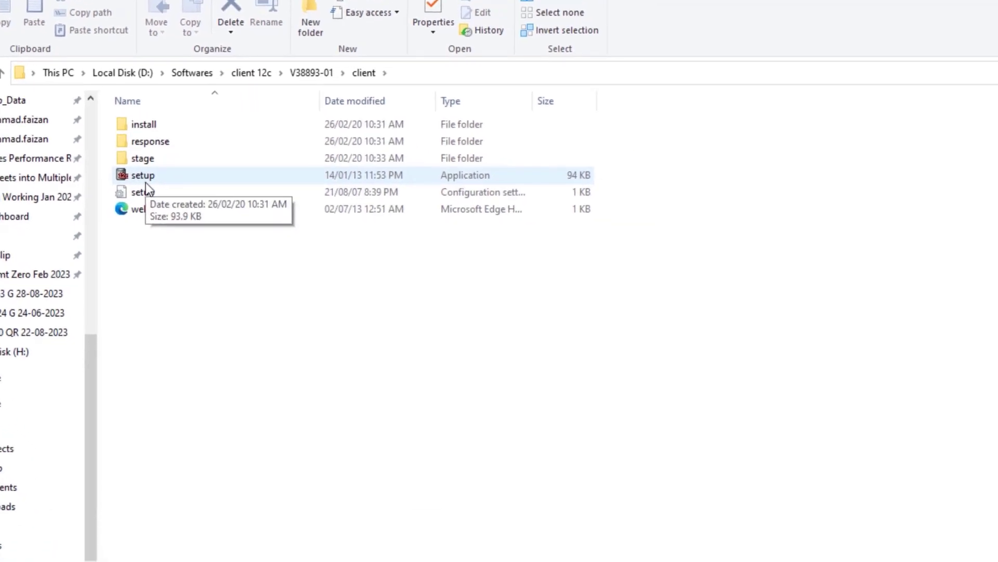
pyautogui.doubleClick(145, 179)
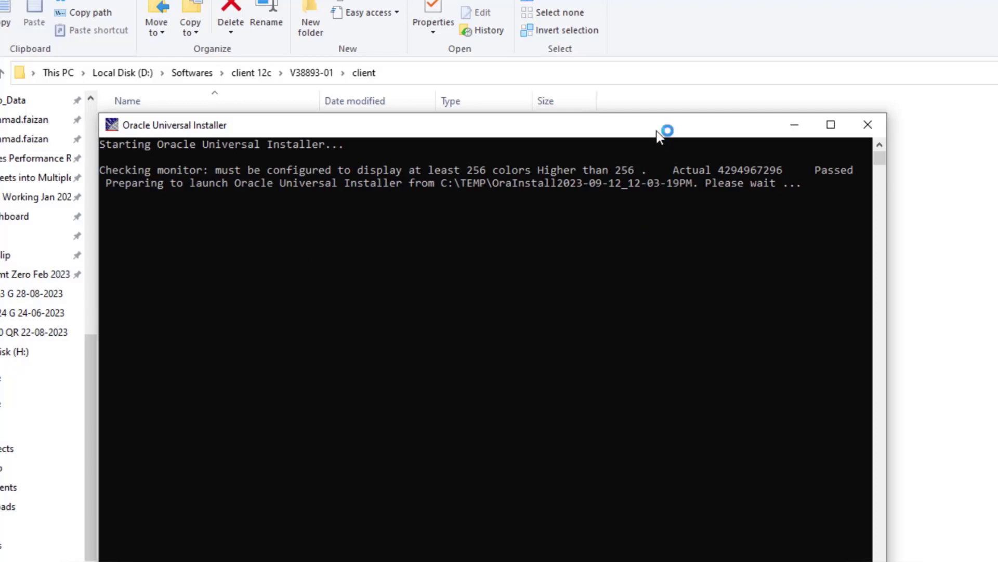
pyautogui.moveTo(664, 130); pyautogui.dragTo(778, 49)
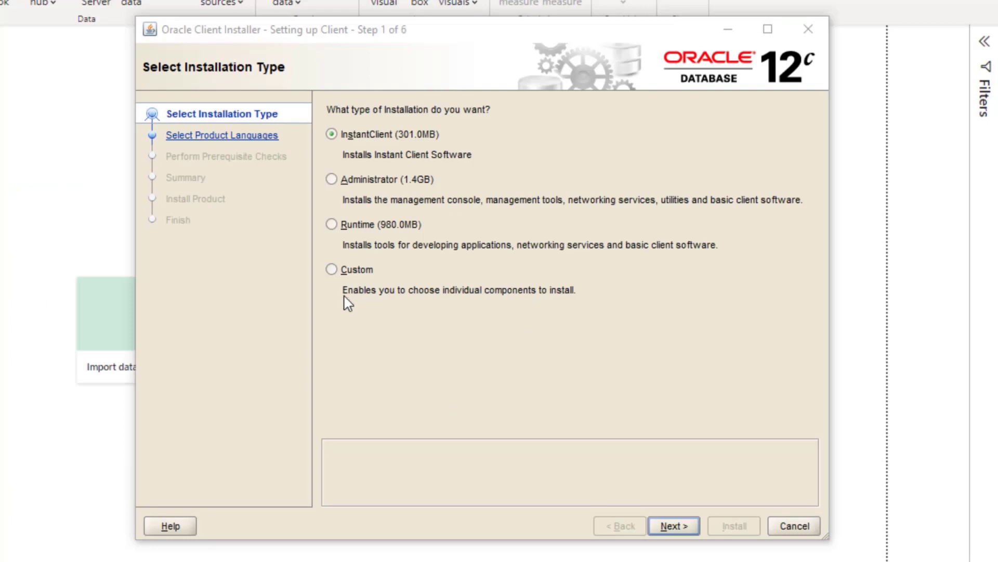
# Step: Choose the Custom installation type and continue with software updates skipped
pyautogui.click(331, 269)
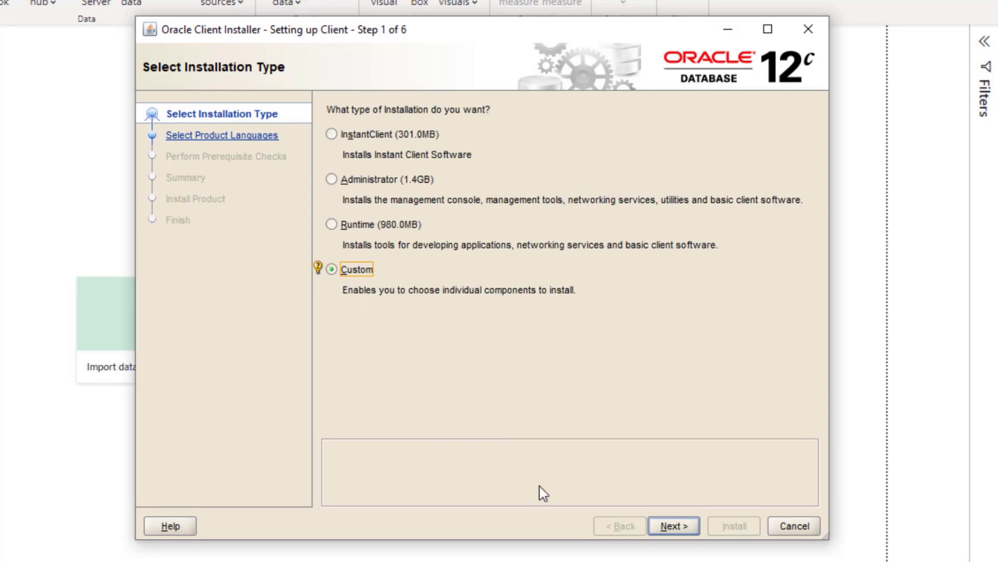
pyautogui.click(660, 515)
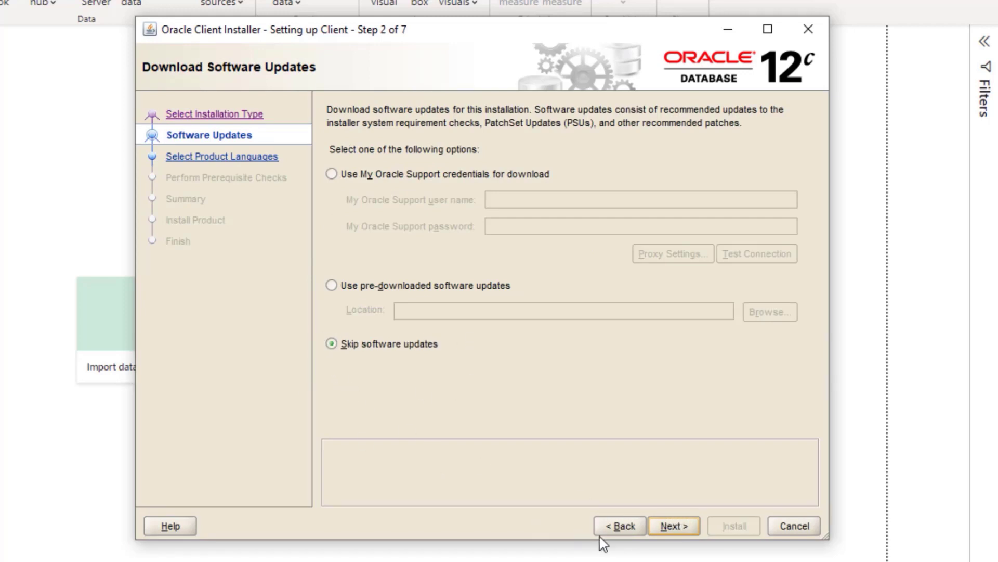
pyautogui.click(675, 526)
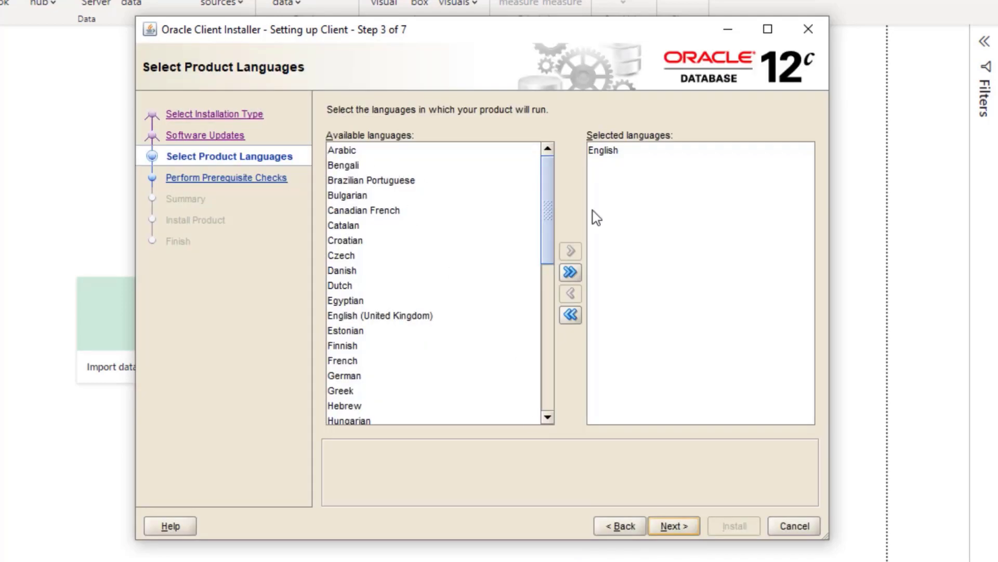
# Step: Continue past the product languages with English as the only selected language
pyautogui.click(604, 151)
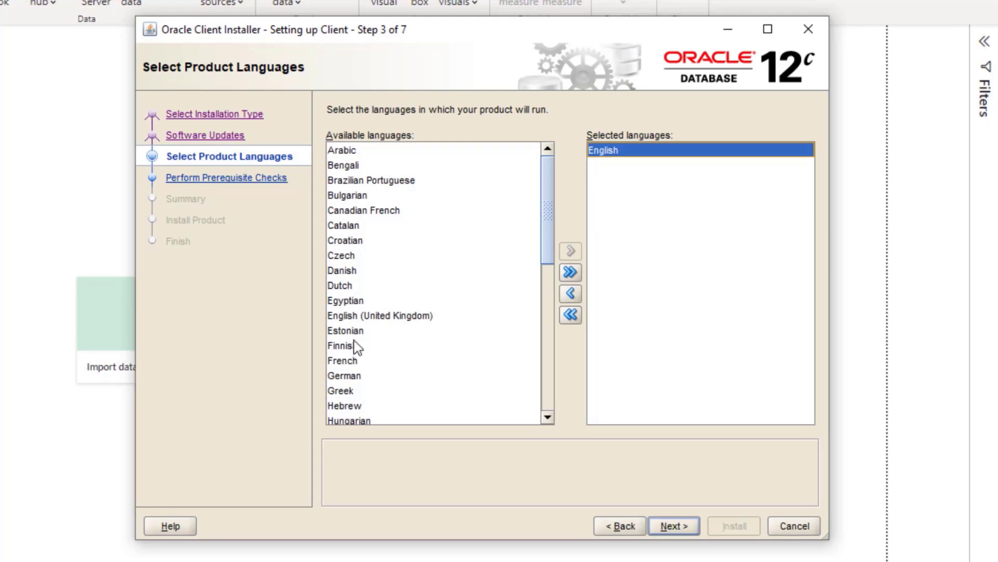
pyautogui.click(358, 317)
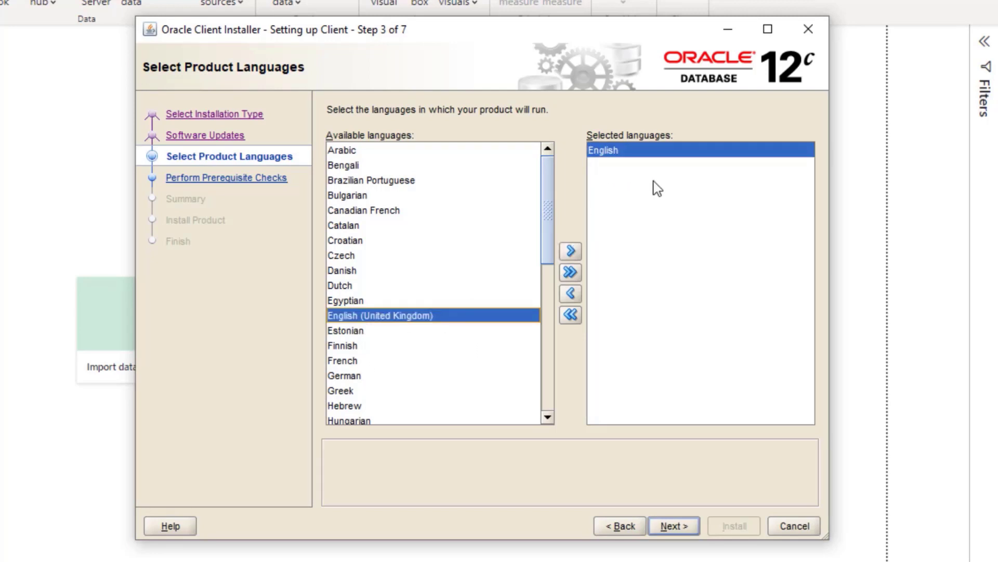
pyautogui.click(671, 536)
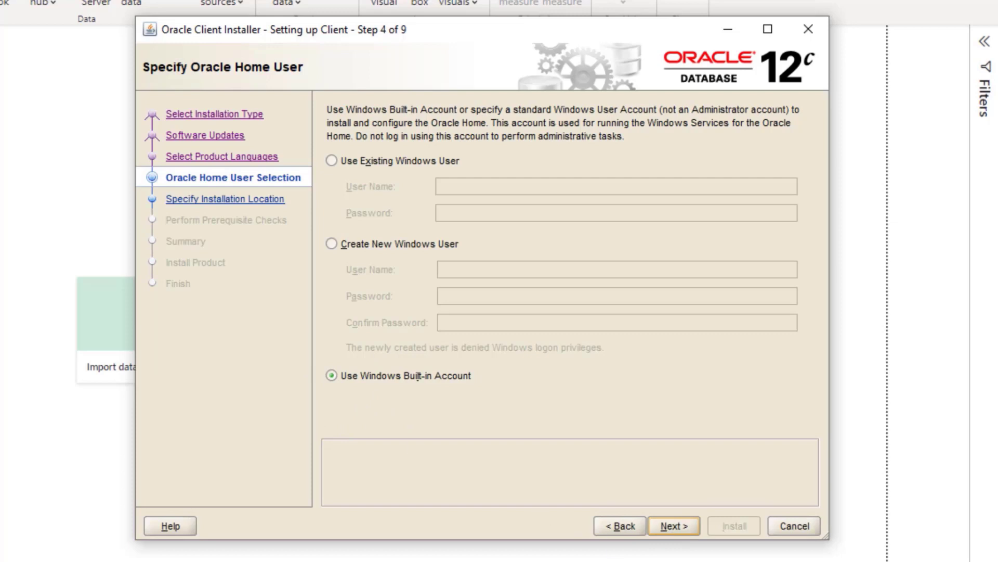
# Step: Accept the Windows built-in account as Oracle home user and the default installation locations
pyautogui.click(688, 532)
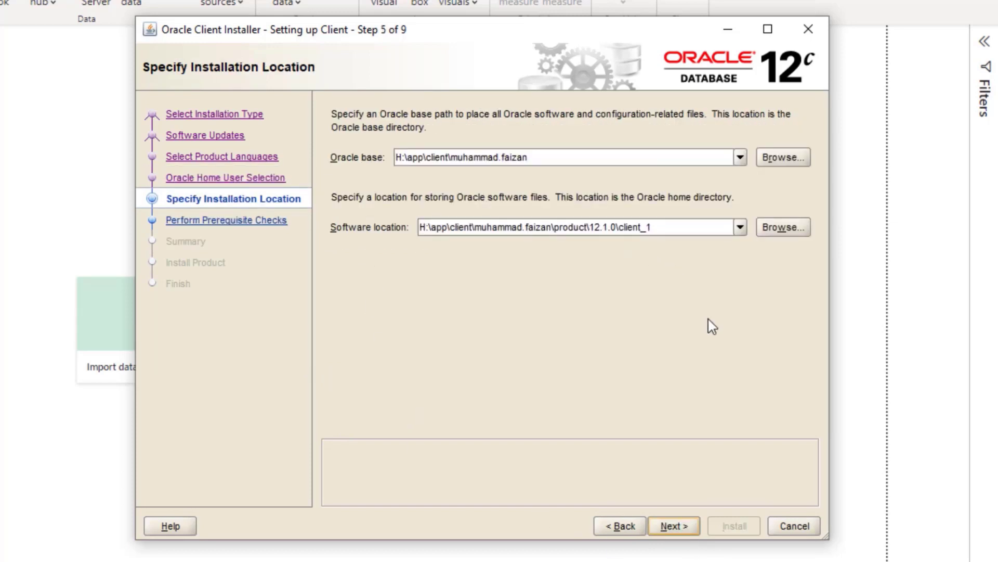
pyautogui.click(676, 527)
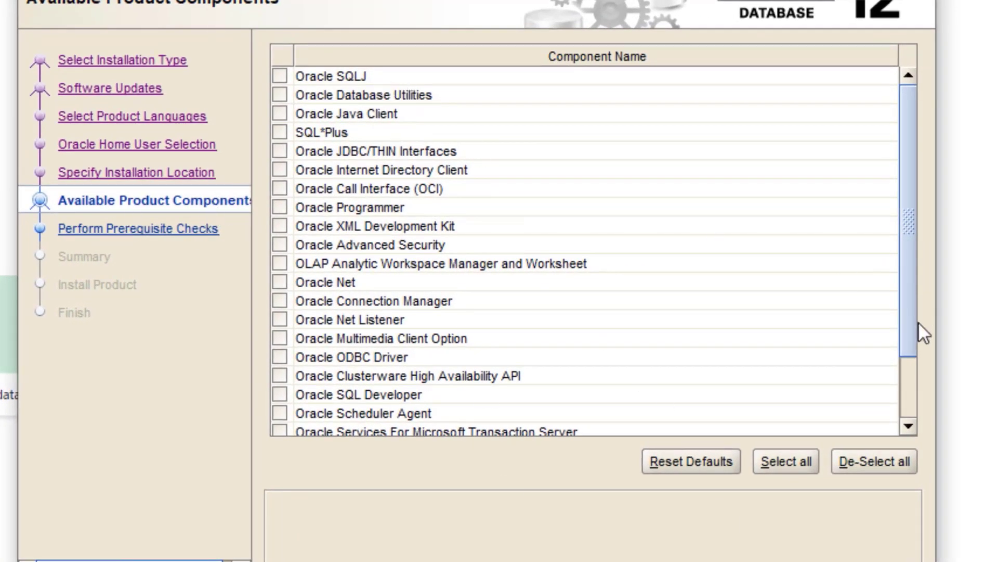
# Step: Include all available product components in the custom Oracle client installation
pyautogui.moveTo(898, 346); pyautogui.dragTo(901, 414)
pyautogui.moveTo(911, 346); pyautogui.dragTo(831, 438)
pyautogui.click(785, 457)
pyautogui.scroll(2, 498, 333)
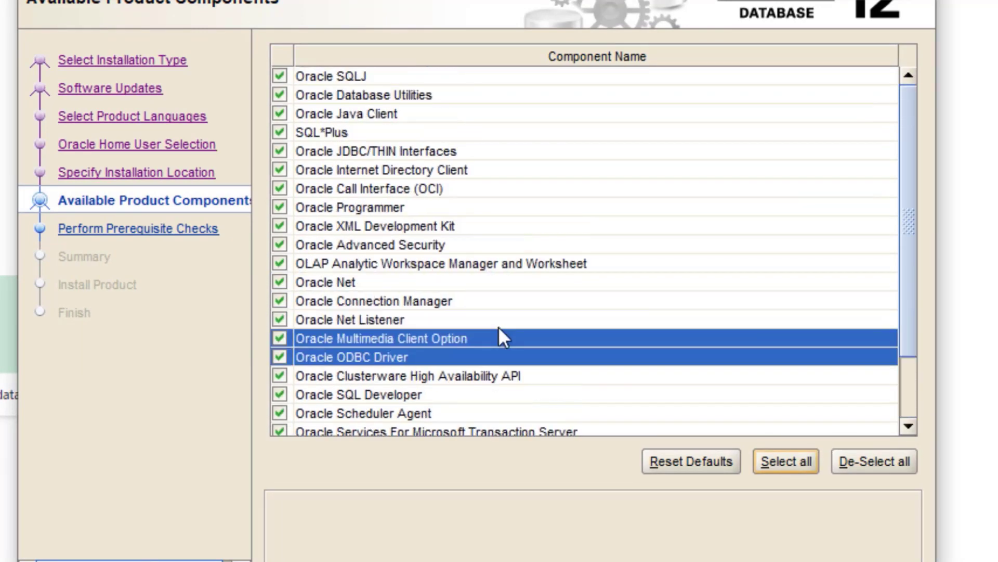
pyautogui.click(786, 350)
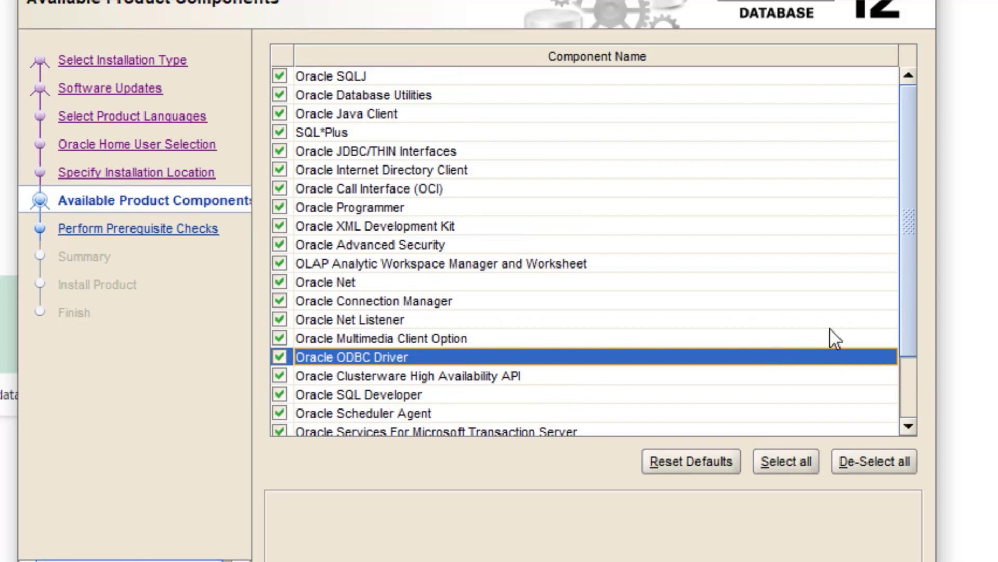
# Step: Exclude Oracle Scheduler Agent from the selected components and start the client installation
pyautogui.scroll(-2, 902, 385)
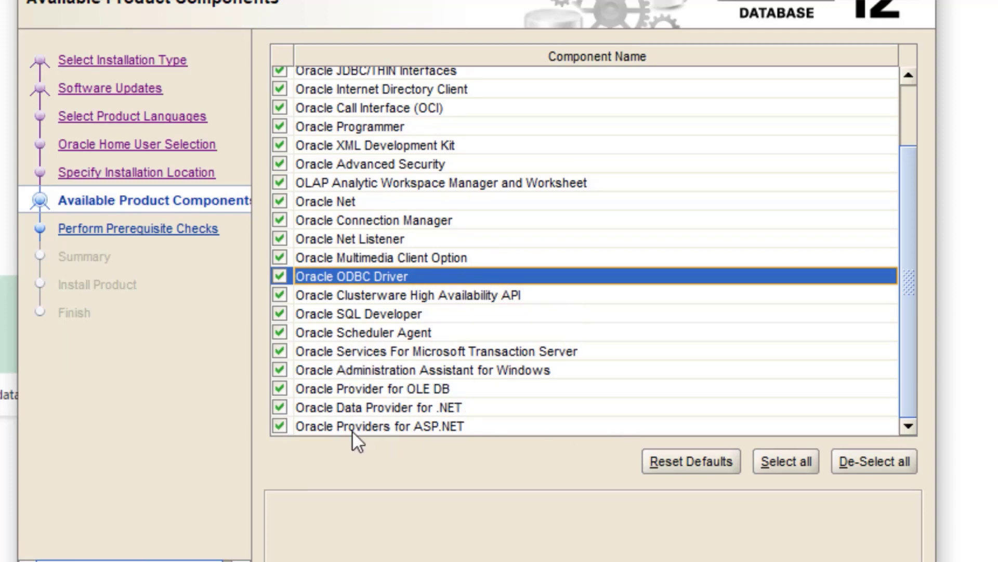
pyautogui.scroll(2, 485, 257)
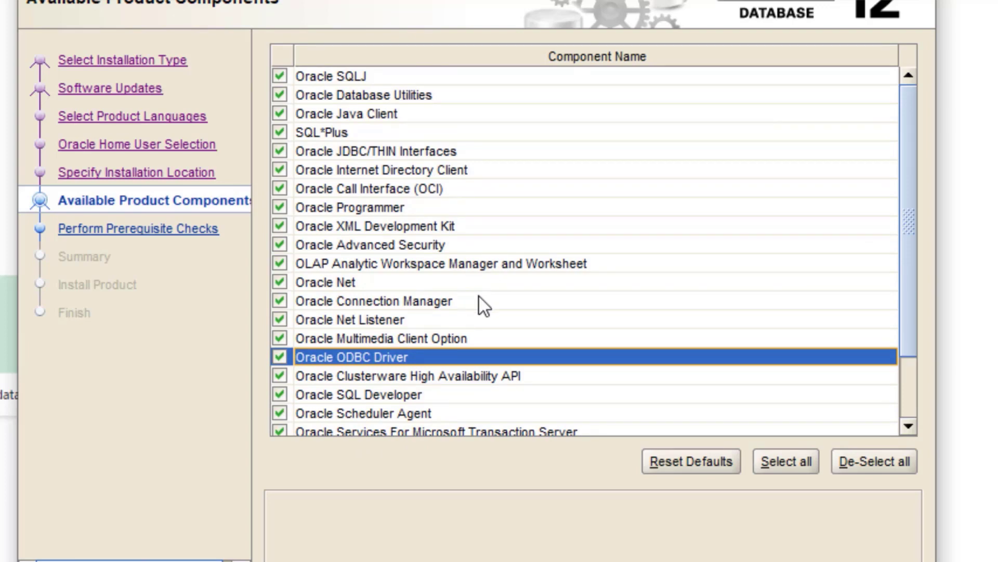
pyautogui.scroll(-2, 480, 298)
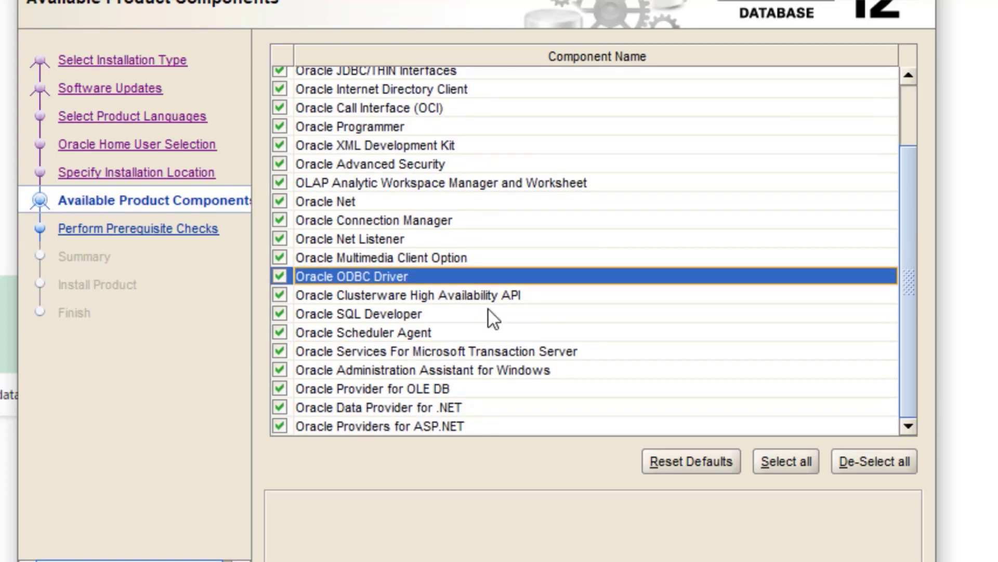
pyautogui.click(277, 333)
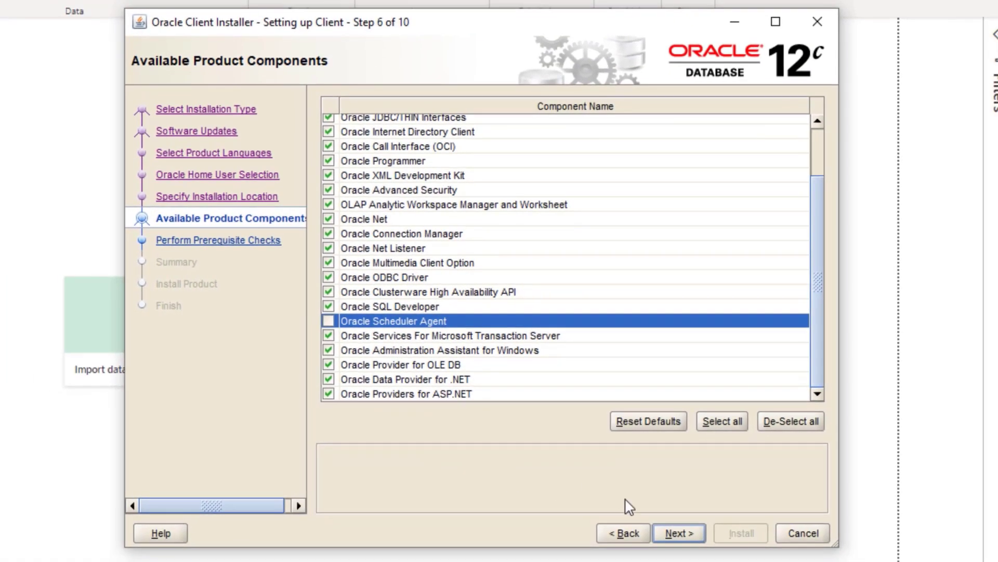
pyautogui.click(678, 533)
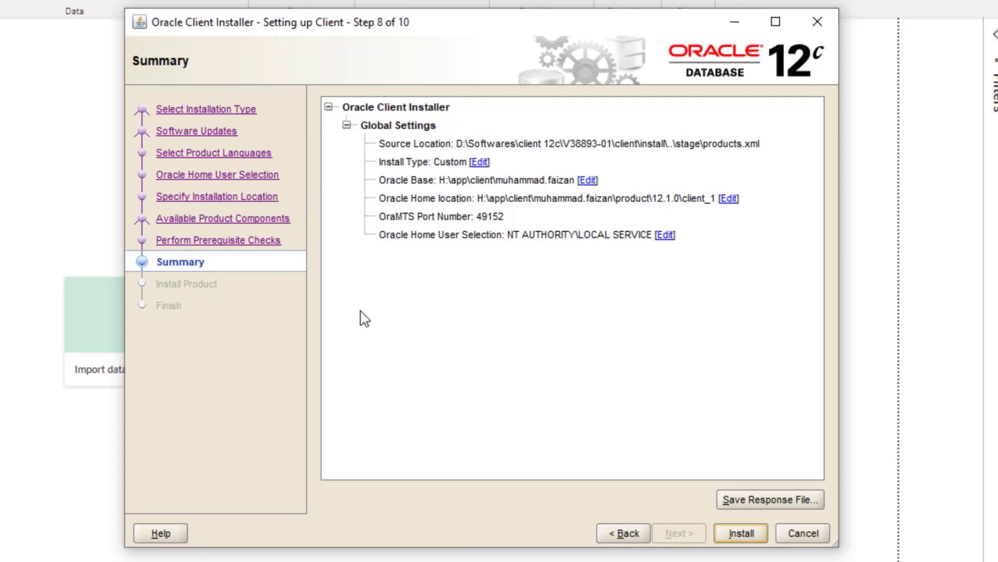
pyautogui.click(741, 533)
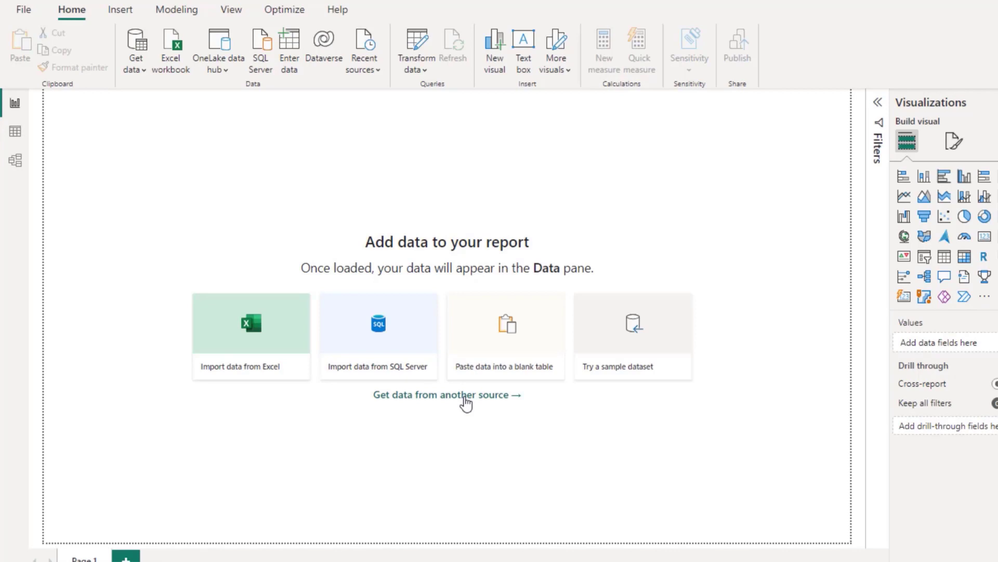
# Step: Switch to Power BI Desktop and open a new Oracle database connection with its advanced options expanded
pyautogui.click(145, 66)
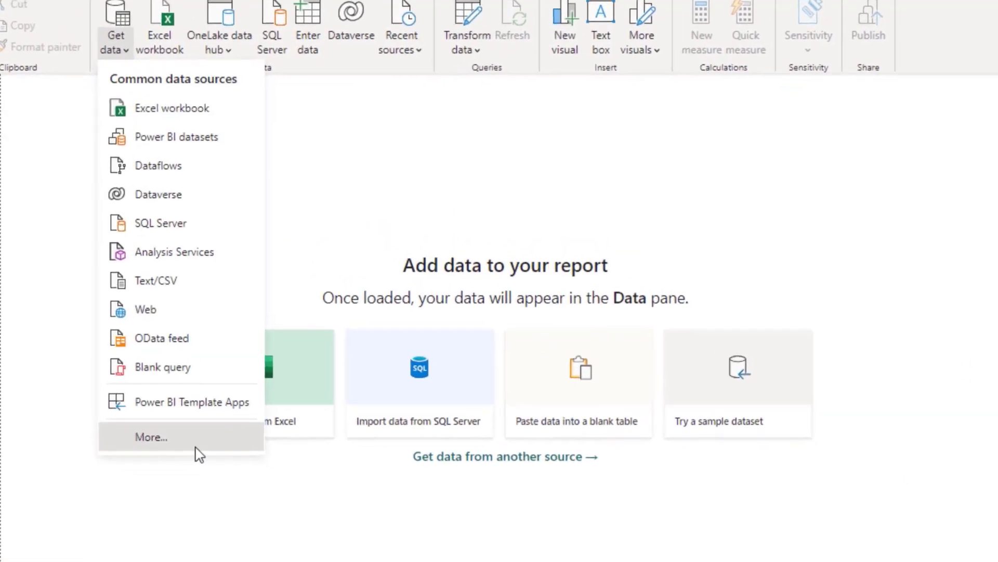
pyautogui.click(196, 451)
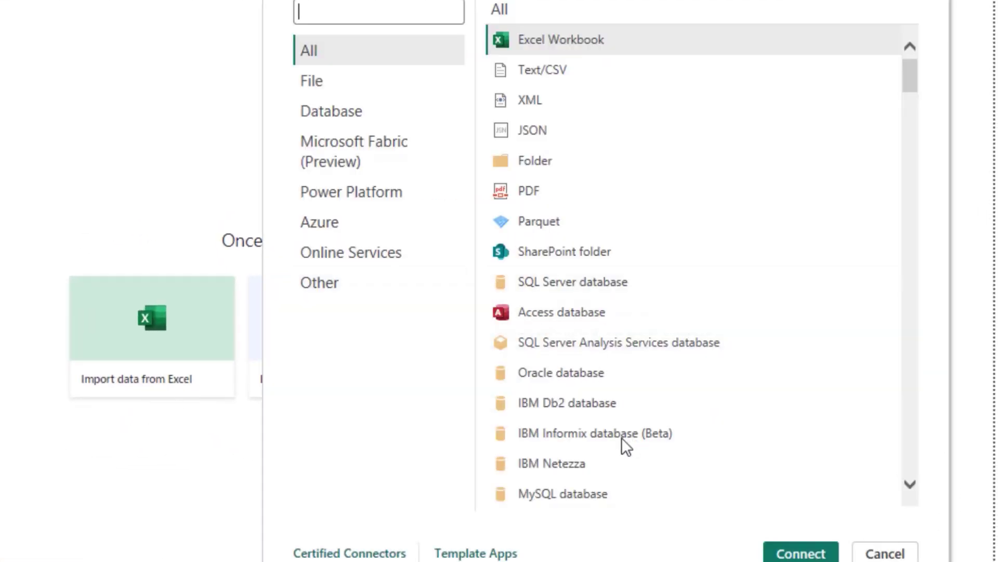
pyautogui.doubleClick(566, 379)
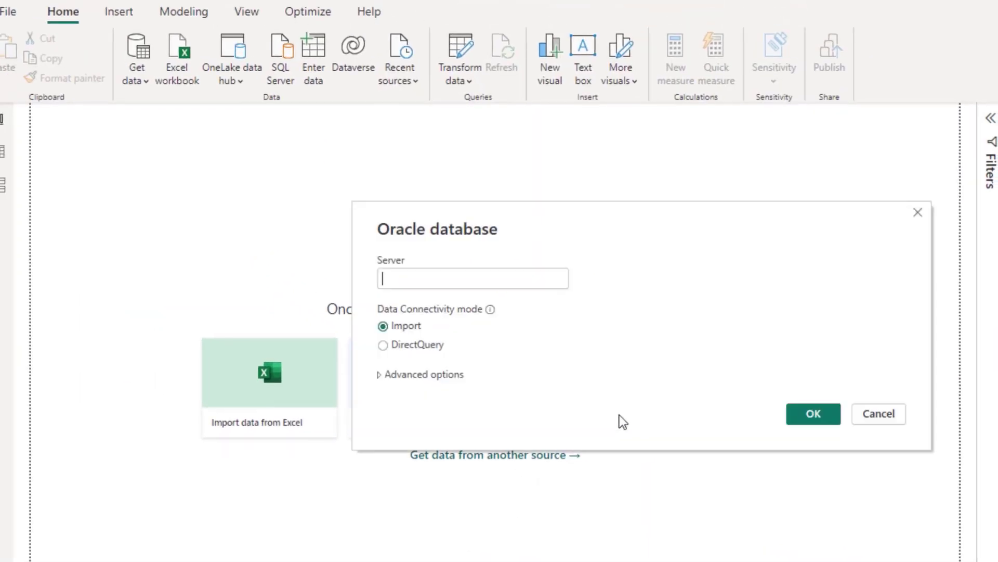
pyautogui.click(427, 375)
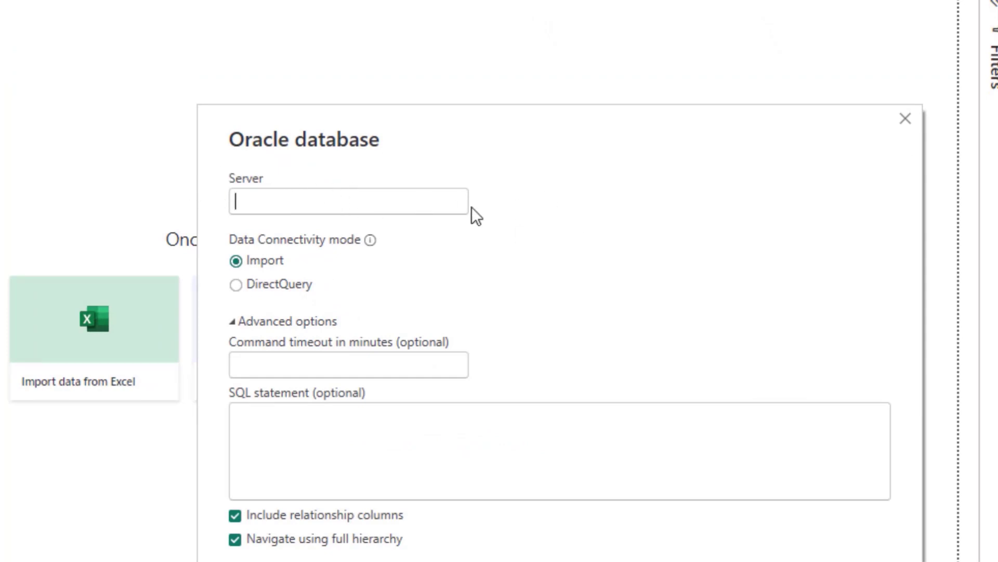
# Step: Set the Oracle database server name to ORACLE
pyautogui.write('ORAXC')
pyautogui.press('BackSpace')
pyautogui.press('BackSpace')
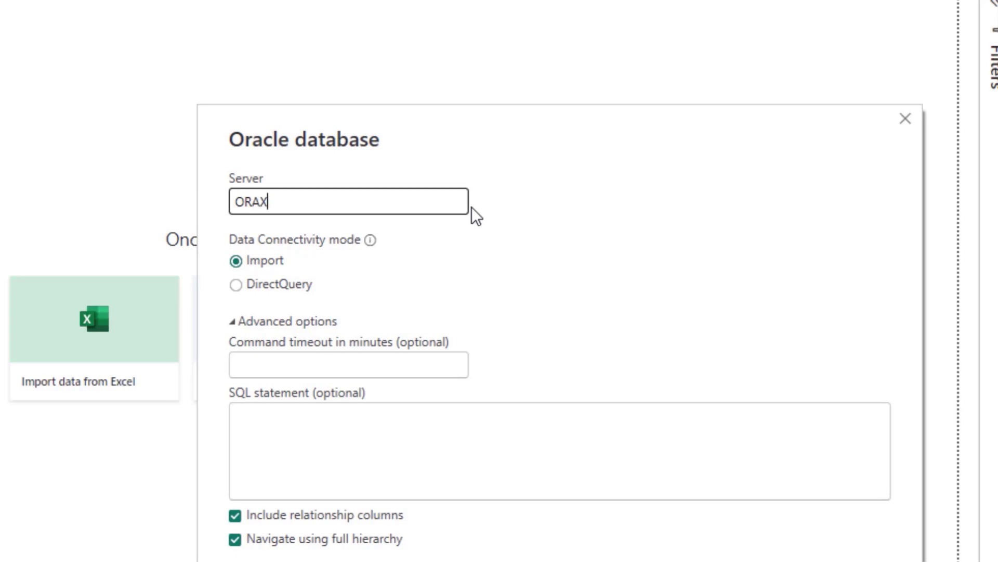
pyautogui.write('CLE')
# Step: Enter "select * from" as the start of the optional SQL statement for the Oracle connection
pyautogui.press('Tab')
pyautogui.press('Tab')
pyautogui.press('Tab')
pyautogui.press('Tab')
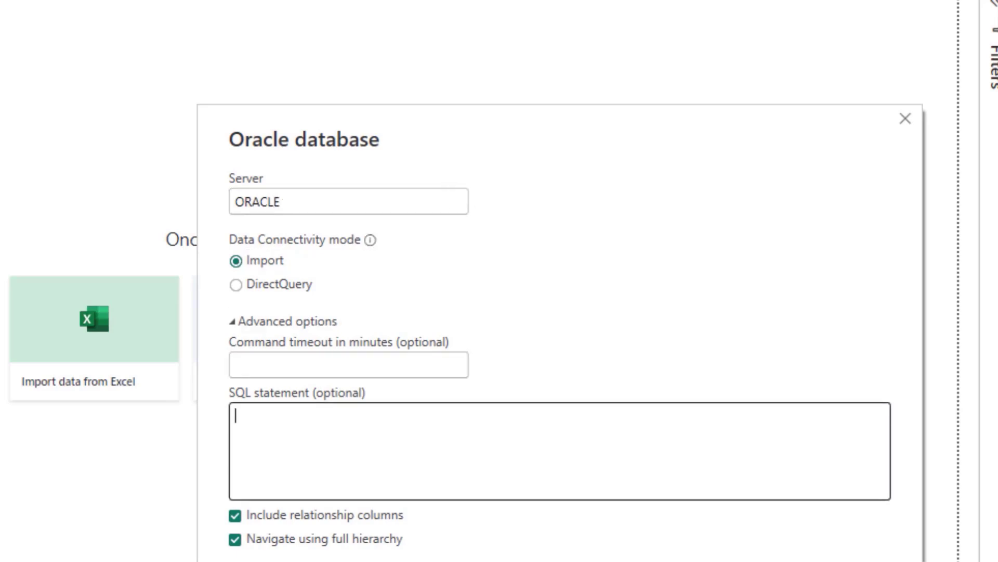
pyautogui.moveTo(338, 113); pyautogui.dragTo(230, 5)
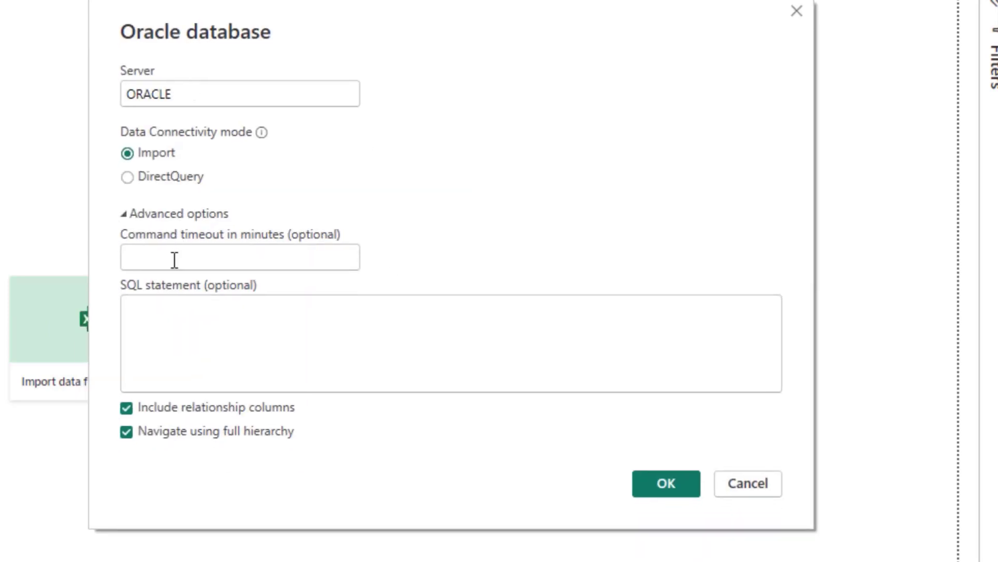
pyautogui.click(179, 296)
pyautogui.write('sles')
pyautogui.press('BackSpace')
pyautogui.press('BackSpace')
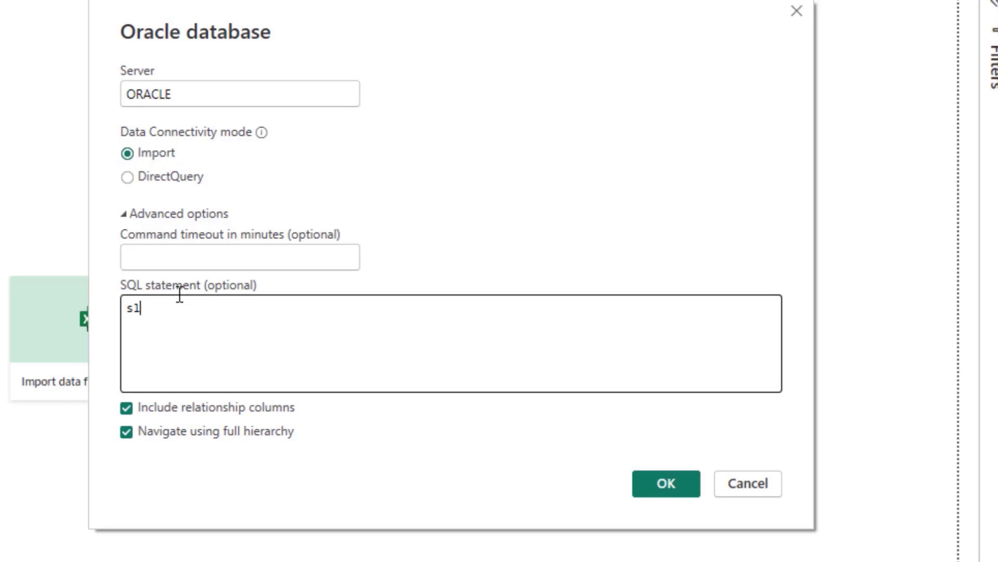
pyautogui.write('l')
pyautogui.press('BackSpace')
pyautogui.press('BackSpace')
pyautogui.write('elect * from')
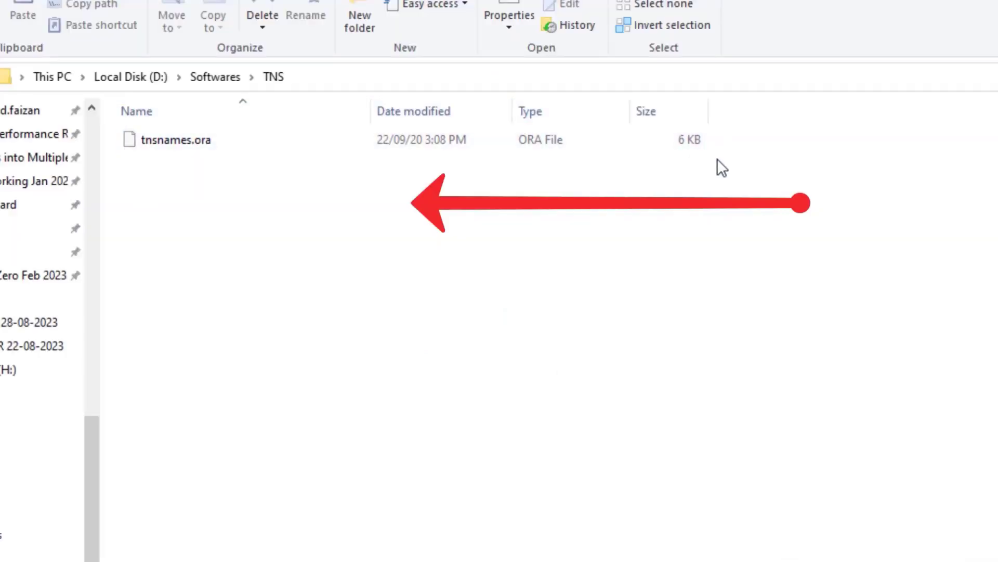
# Step: Locate the tnsnames.ora file in the D:\Softwares\TNS folder in File Explorer
pyautogui.click(176, 148)
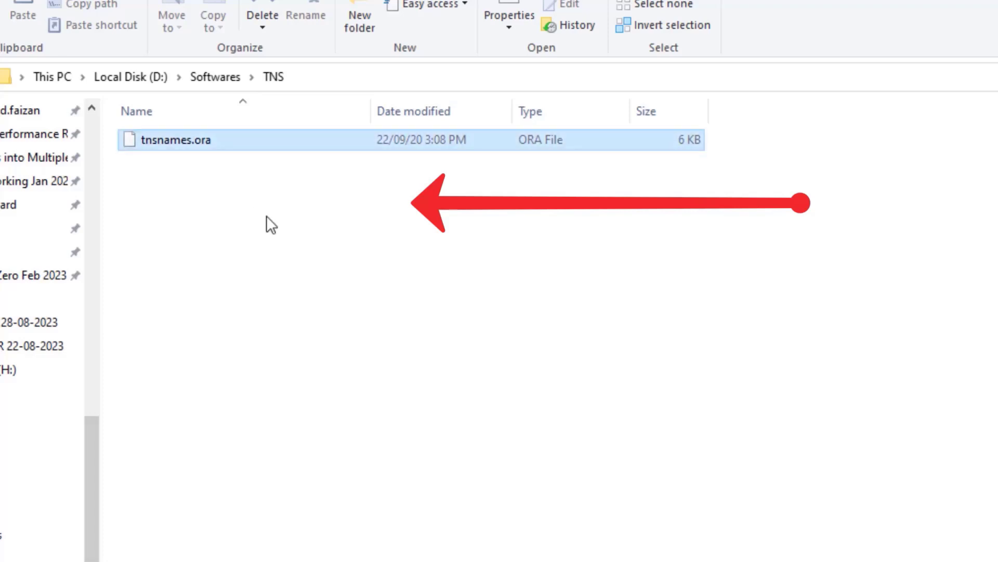
pyautogui.click(309, 268)
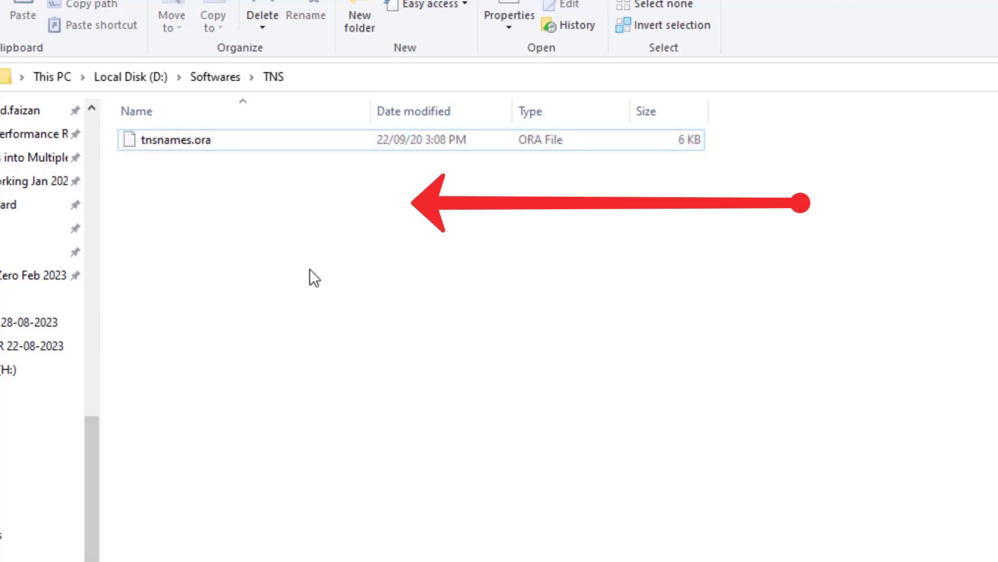
# Step: Copy the tnsnames.ora file from the D:\Softwares\TNS folder
pyautogui.click(205, 143)
pyautogui.rightClick(205, 143)
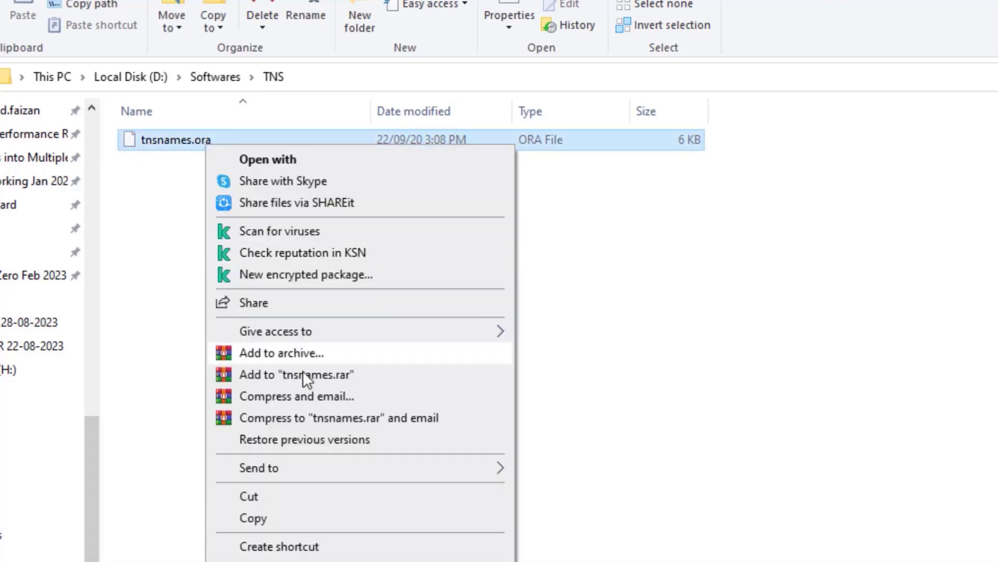
pyautogui.click(291, 521)
pyautogui.click(544, 504)
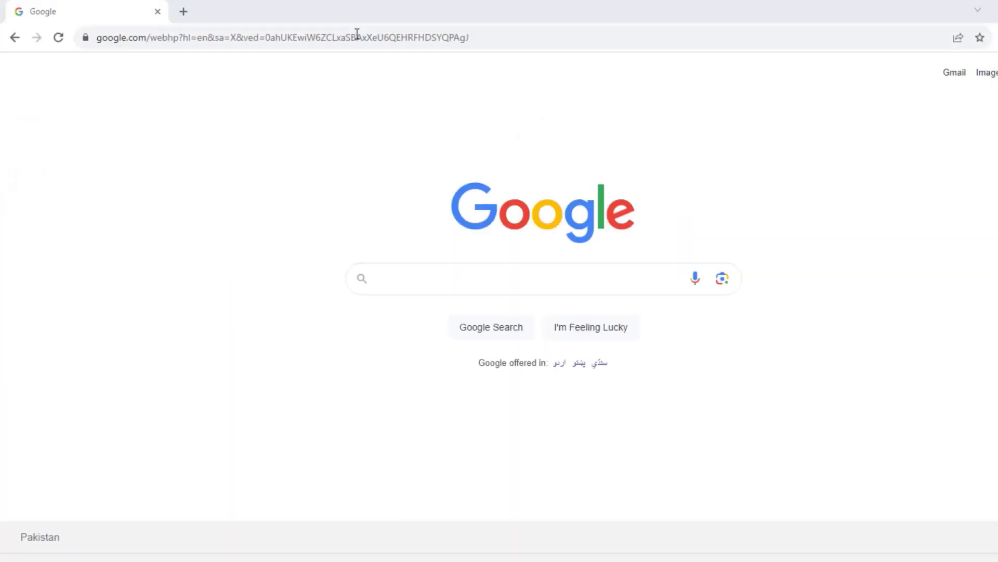
# Step: Load google.com in the web browser and search for "w3schools sql"
pyautogui.click(356, 36)
pyautogui.write('google.com')
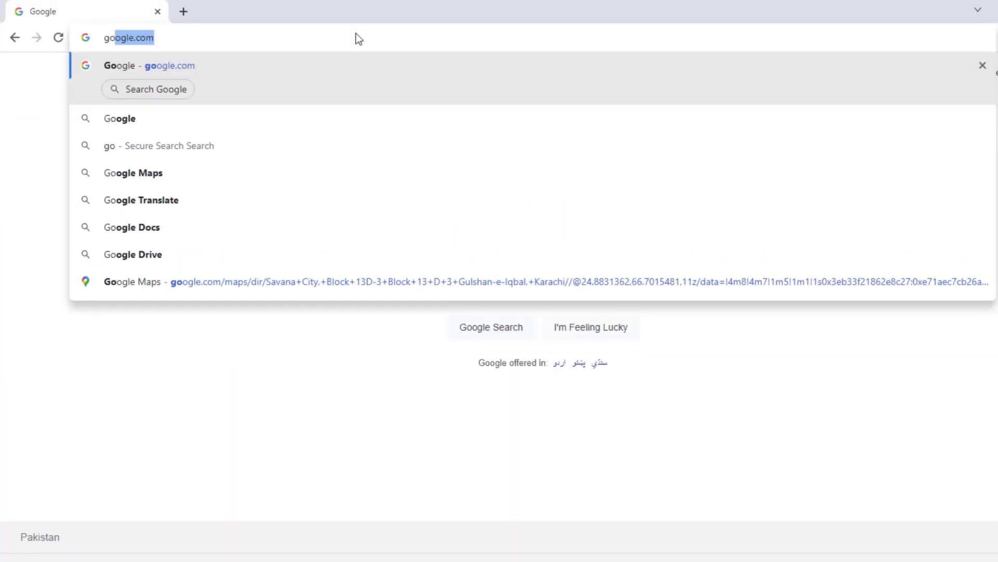
pyautogui.press('Return')
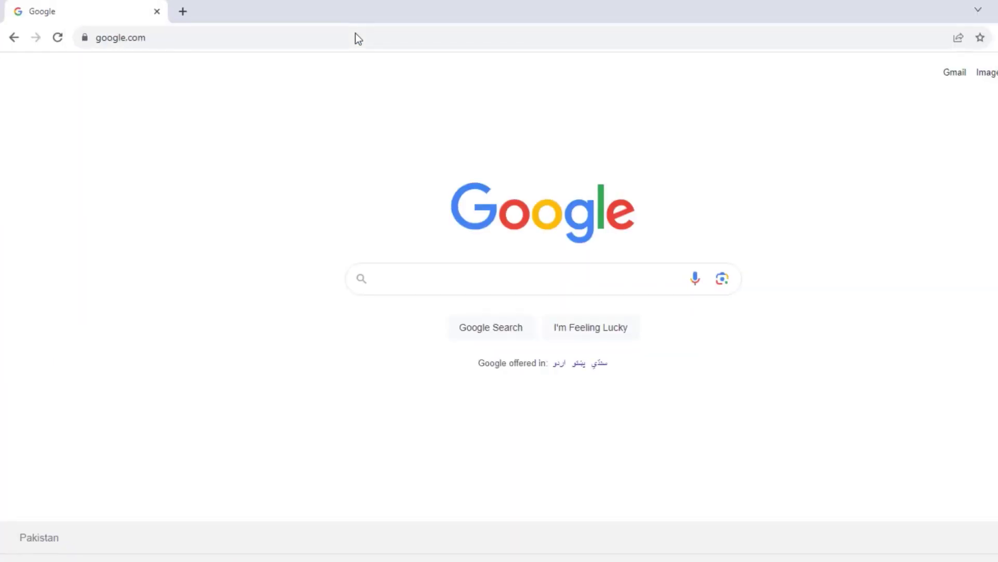
pyautogui.click(387, 276)
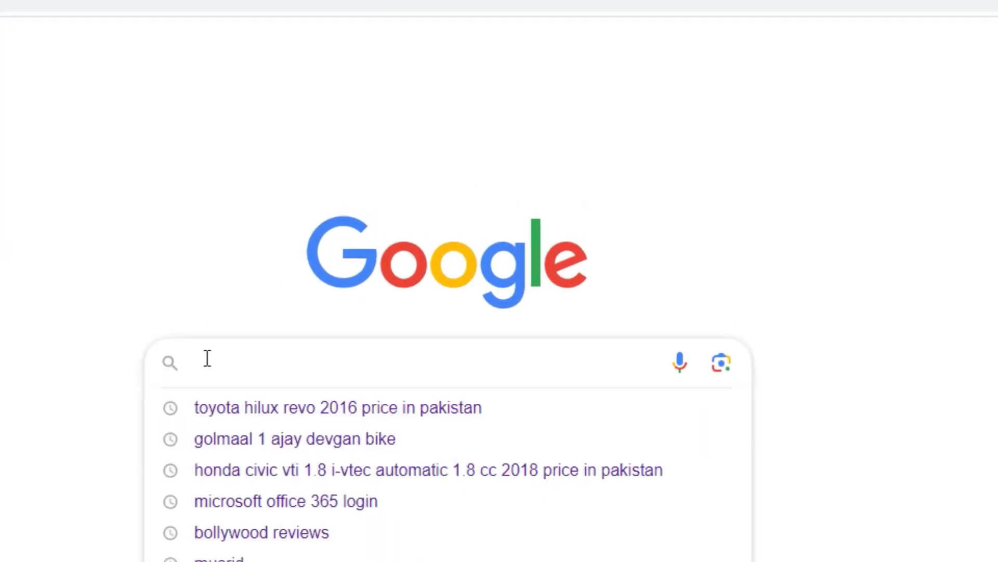
pyautogui.write('w3 schools')
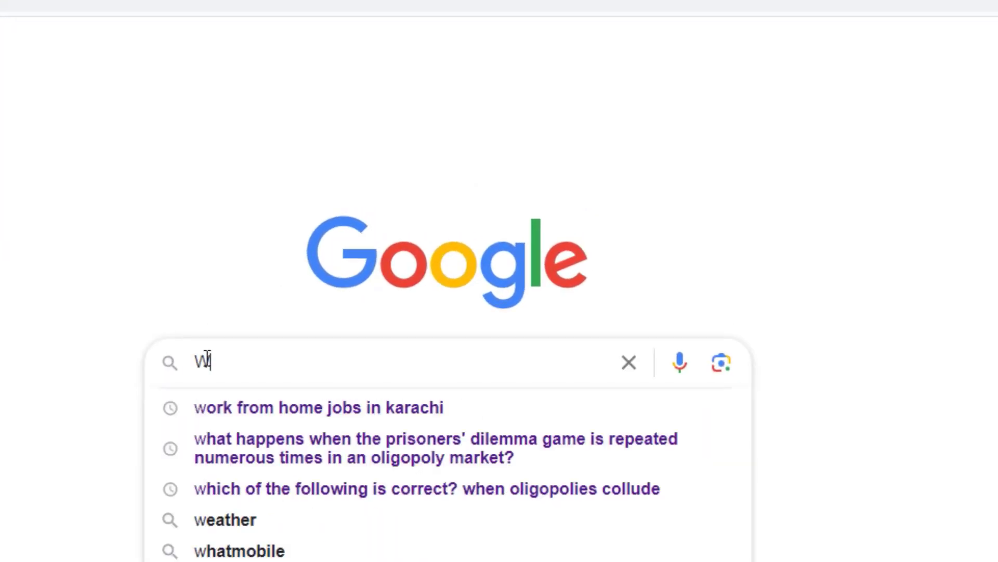
pyautogui.write(' sql')
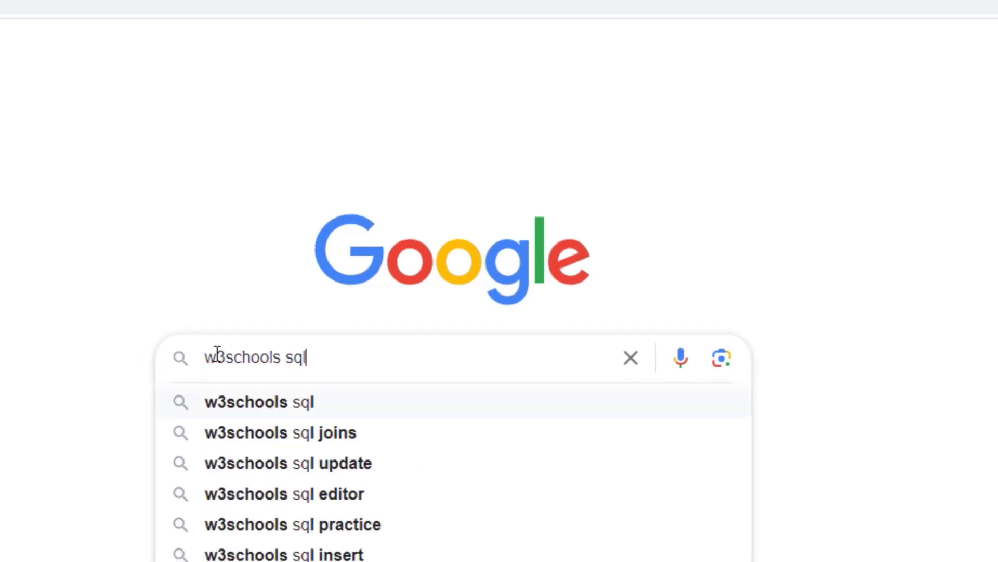
pyautogui.press('Return')
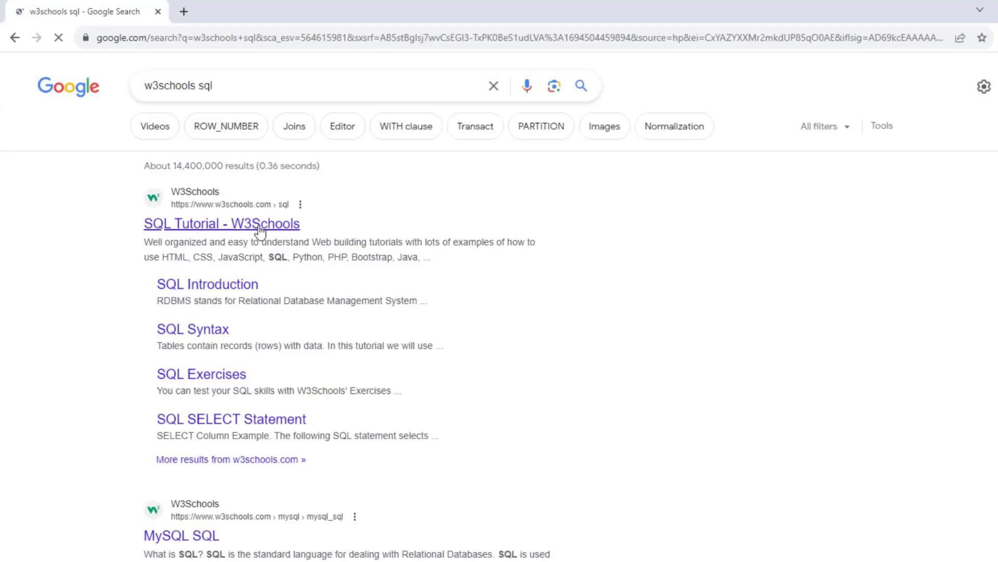
# Step: Open the "SQL Tutorial - W3Schools" result in a new tab and go to the SQL tutorial home page
pyautogui.rightClick(260, 232)
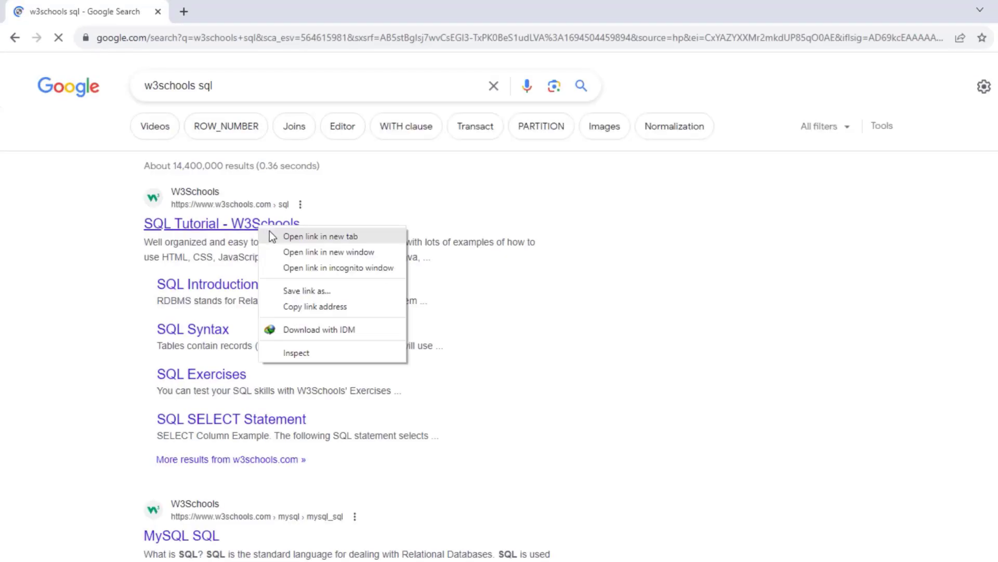
pyautogui.click(276, 237)
pyautogui.hotkey('ctrl', 'Tab')
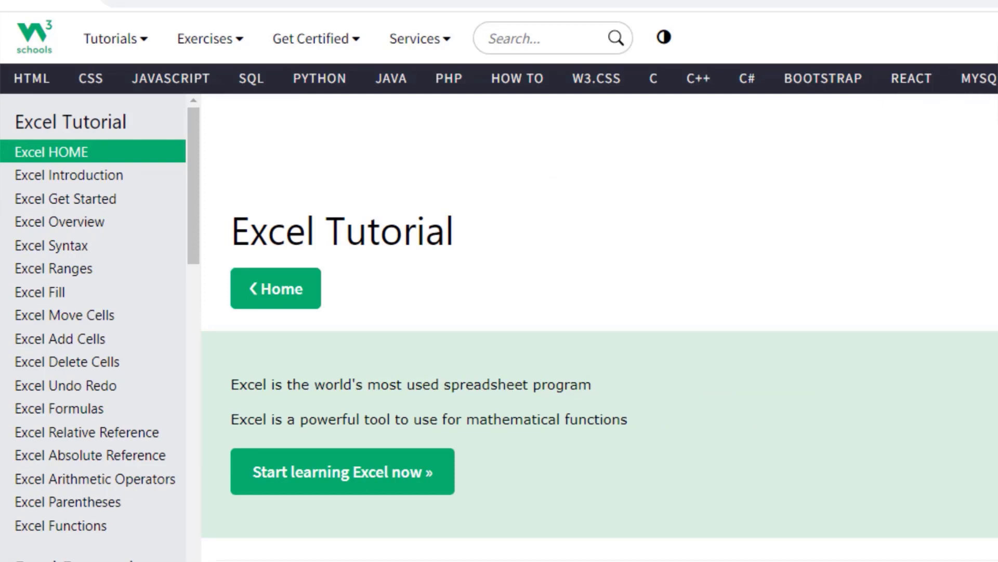
pyautogui.click(235, 83)
# Step: Run the tutorial's "SELECT * FROM Customers;" example in the online SQL editor and look through the returned records
pyautogui.scroll(-6, 267, 546)
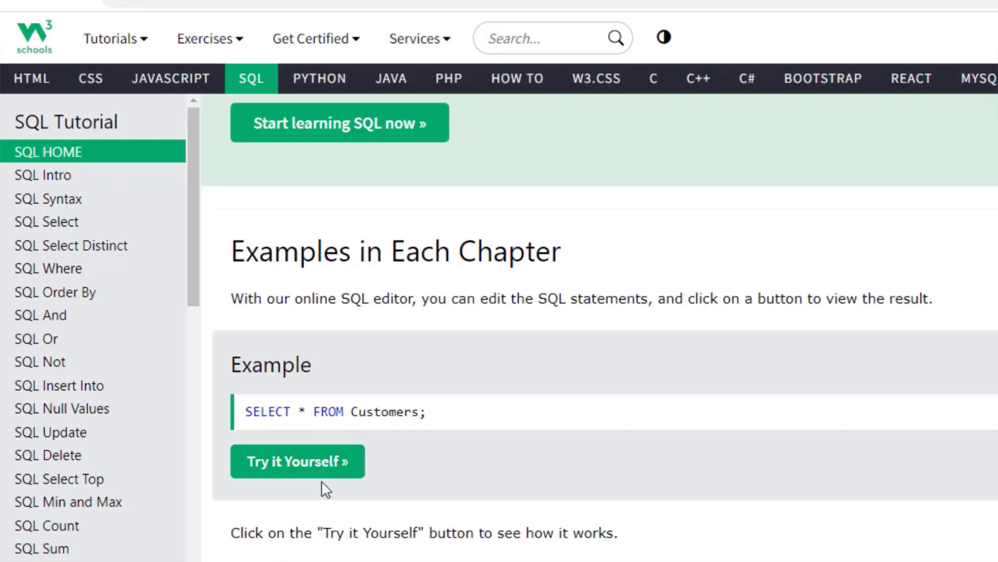
pyautogui.scroll(-6, 331, 479)
pyautogui.scroll(5, 335, 468)
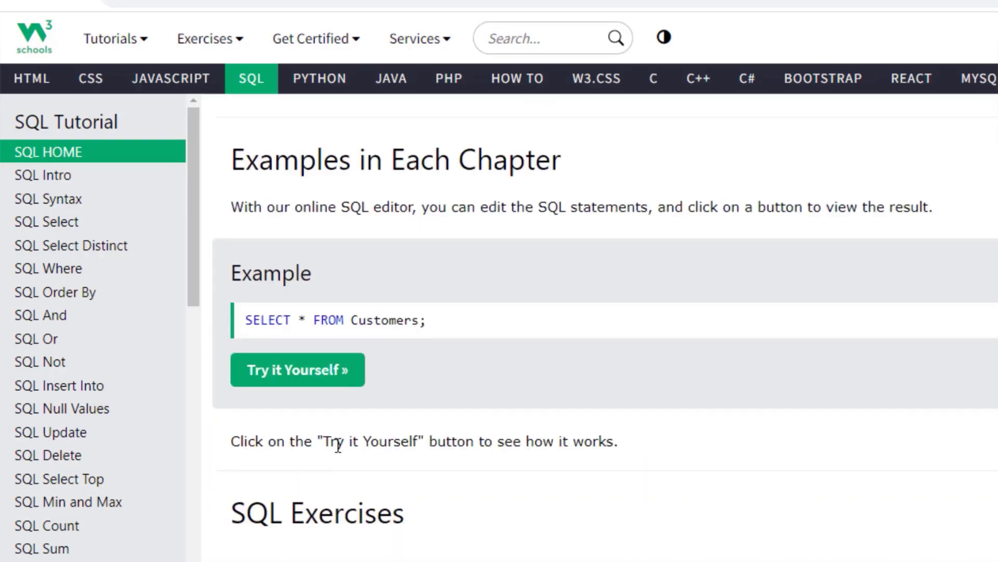
pyautogui.click(330, 382)
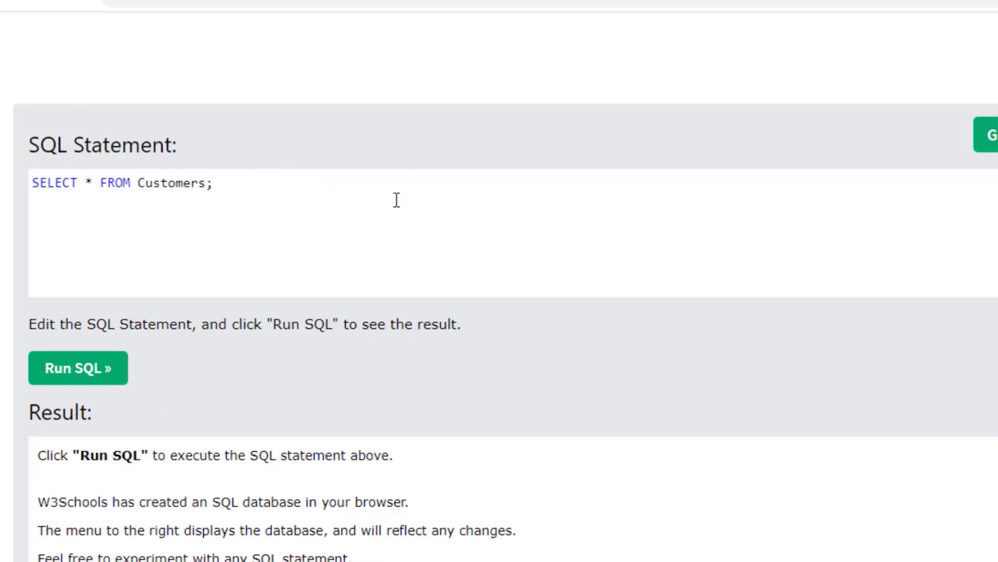
pyautogui.click(86, 370)
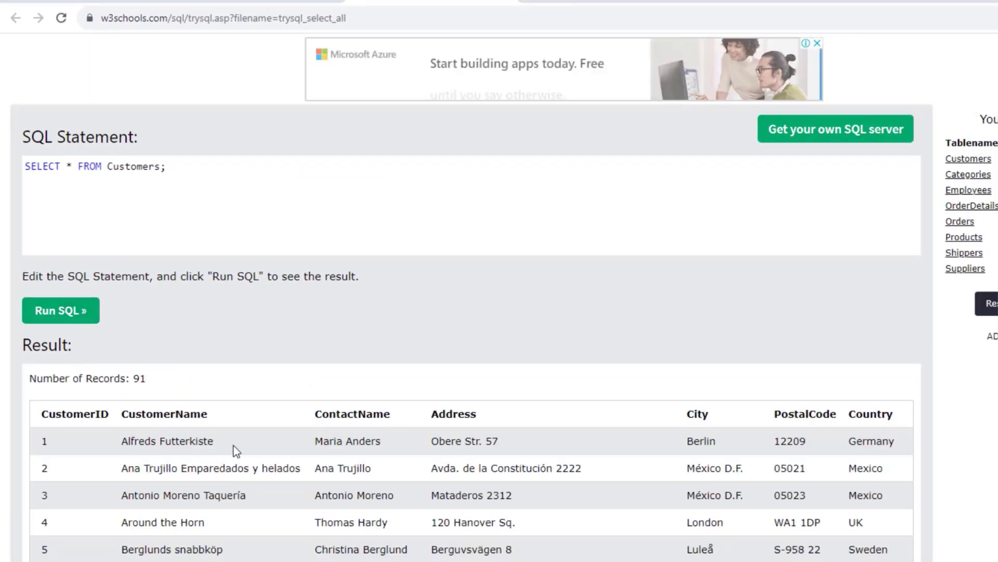
pyautogui.scroll(-7, 233, 445)
pyautogui.scroll(-3, 236, 445)
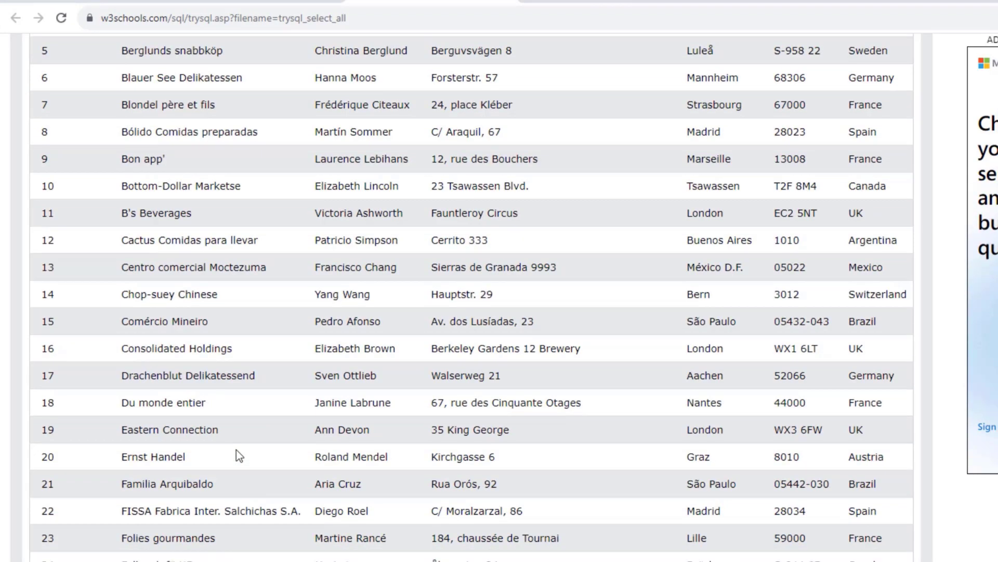
pyautogui.scroll(10, 236, 449)
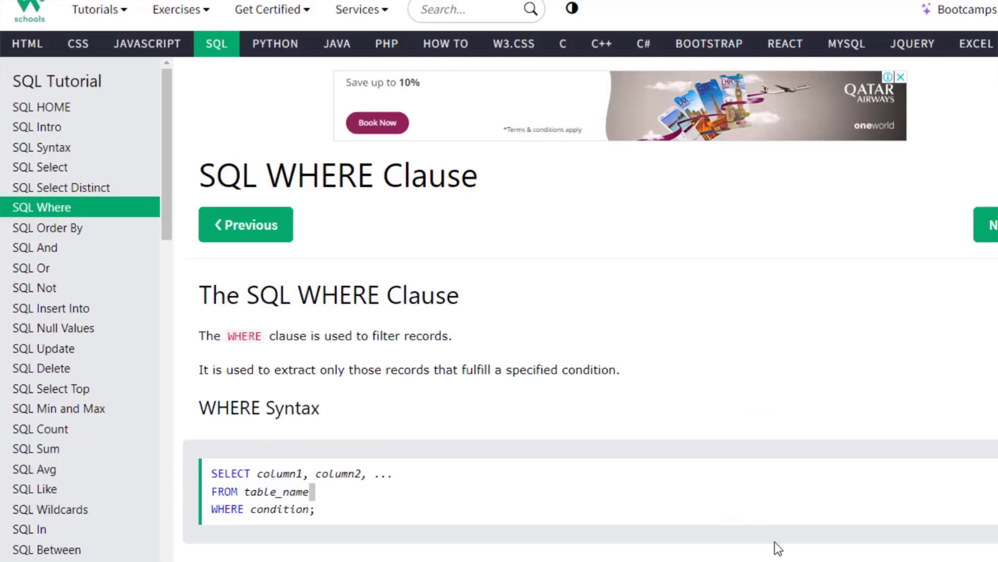
# Step: Review the SQL WHERE Clause page, including its syntax, the demo Customers table and the WHERE clause example
pyautogui.tripleClick(270, 296)
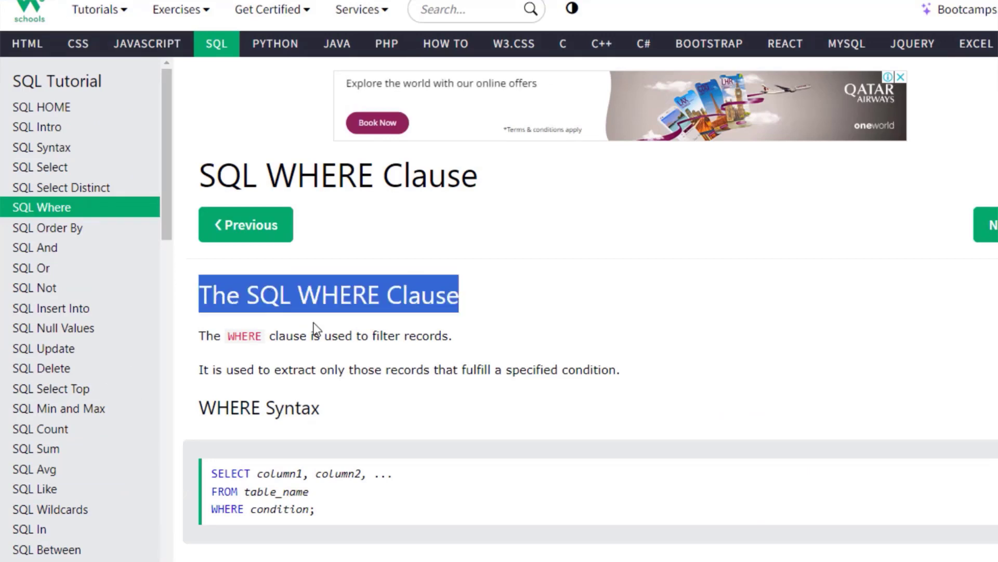
pyautogui.click(348, 309)
pyautogui.moveTo(335, 526); pyautogui.dragTo(205, 465)
pyautogui.click(344, 489)
pyautogui.scroll(-7, 383, 531)
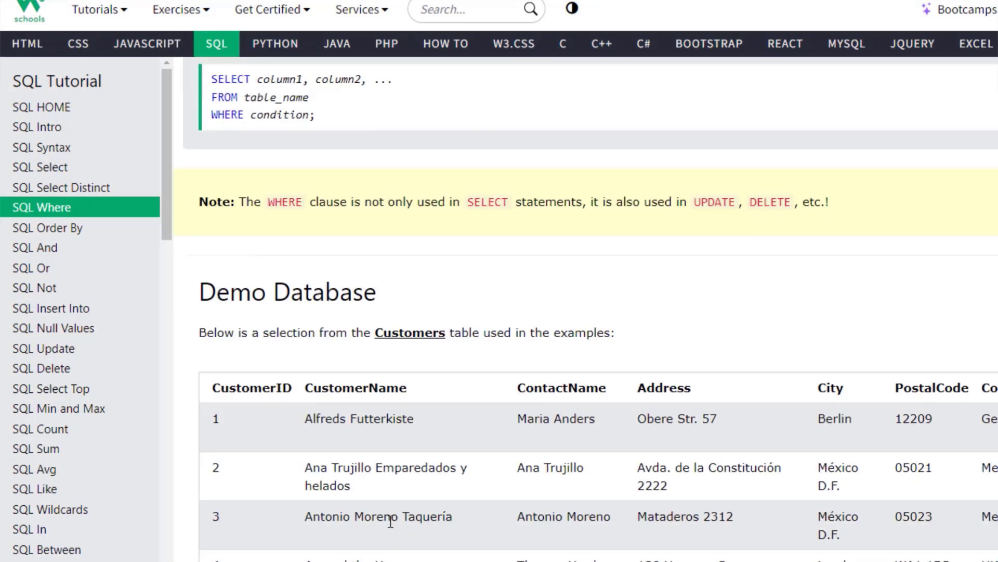
pyautogui.scroll(-1, 390, 520)
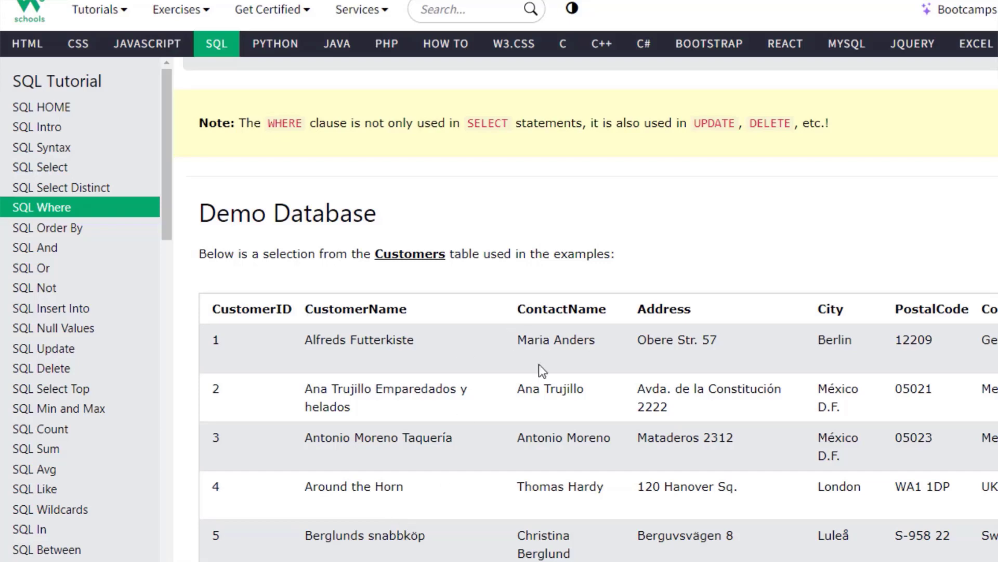
pyautogui.scroll(3, 823, 441)
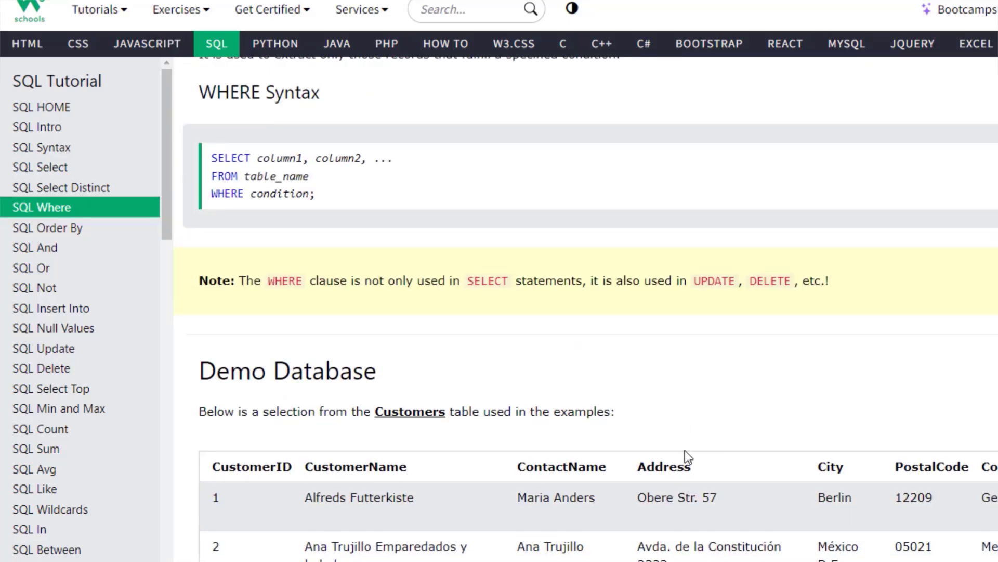
pyautogui.scroll(-9, 685, 450)
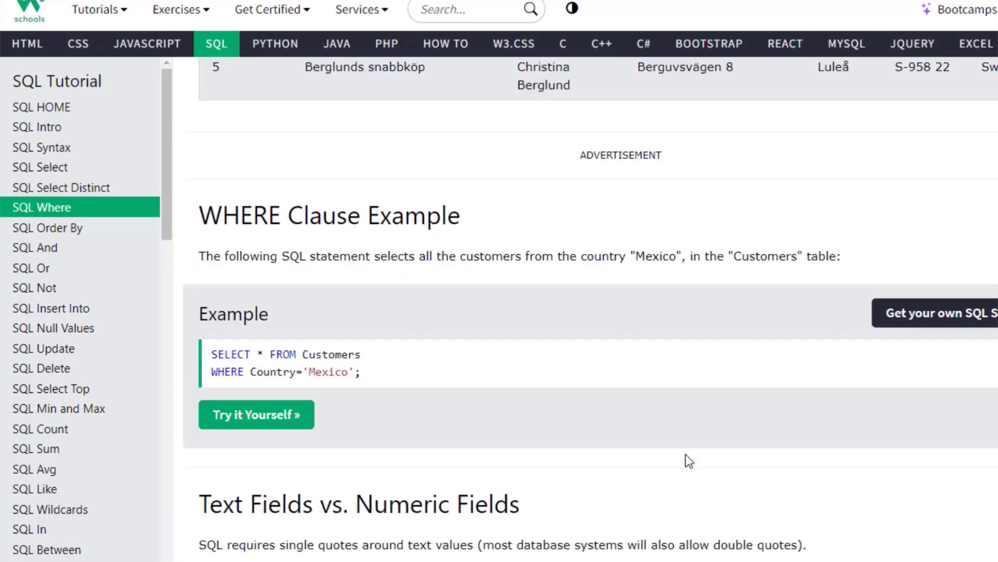
pyautogui.scroll(-3, 684, 457)
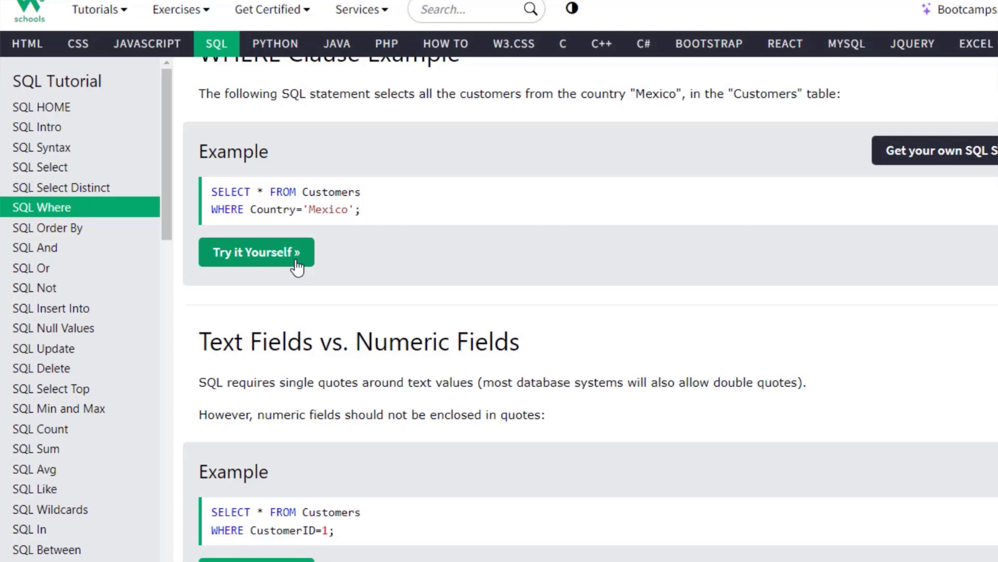
# Step: Open the WHERE Country='Mexico' example in the online SQL editor, run it and examine the returned customers
pyautogui.click(297, 263)
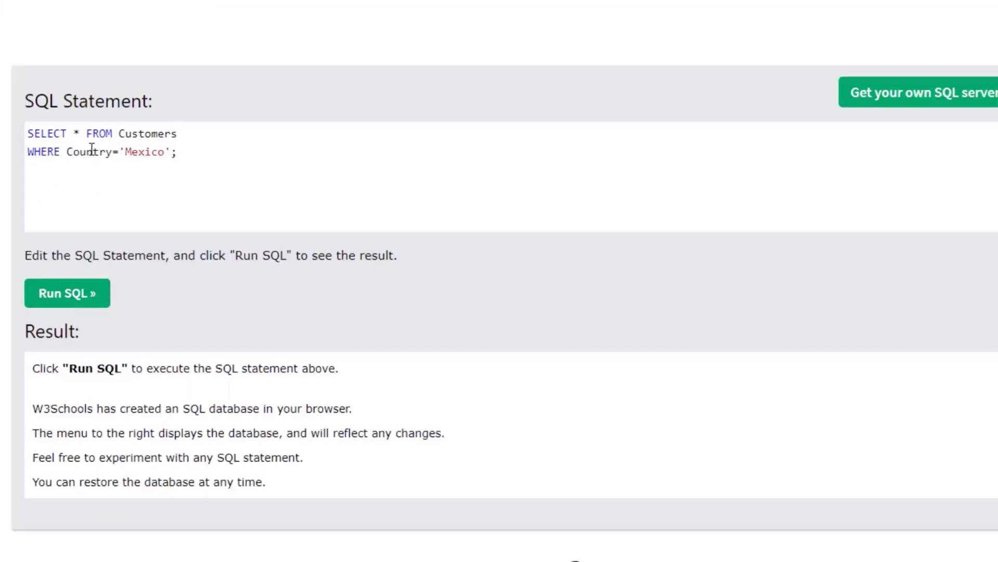
pyautogui.click(99, 287)
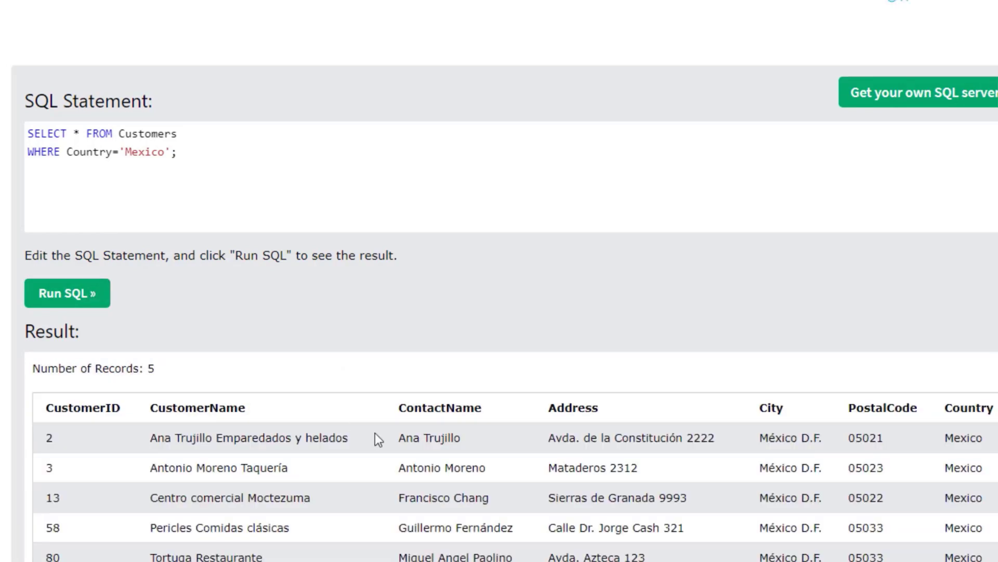
pyautogui.scroll(-2, 442, 439)
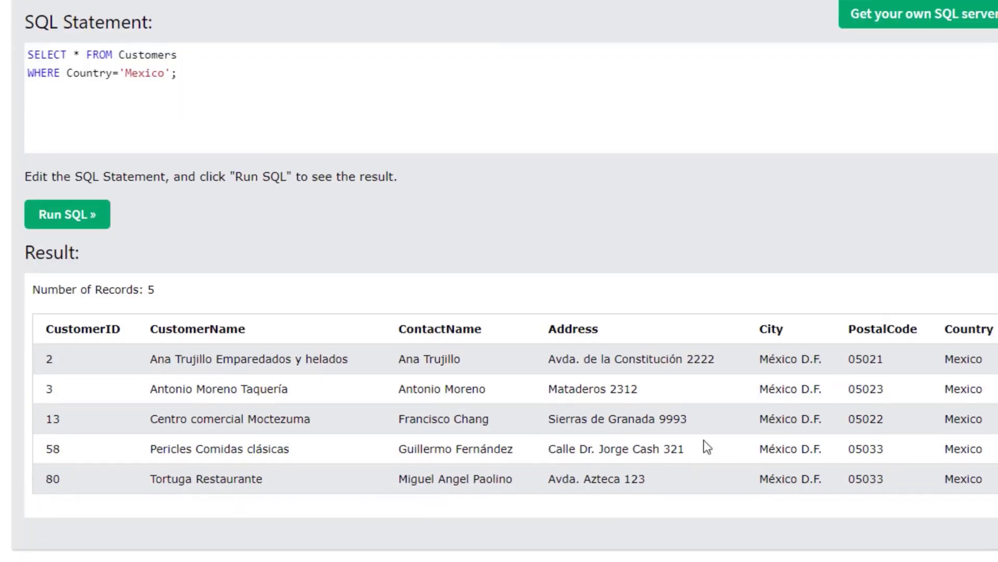
pyautogui.scroll(2, 335, 215)
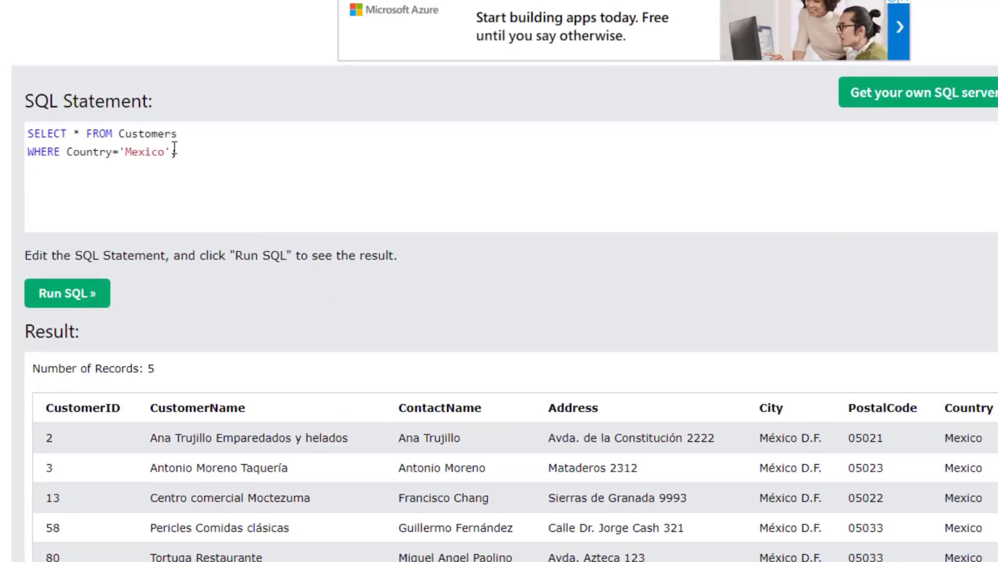
# Step: Remove the WHERE Country='Mexico' condition from the statement and run the query on all Customers
pyautogui.moveTo(170, 151); pyautogui.dragTo(27, 152)
pyautogui.press('BackSpace')
pyautogui.press('BackSpace')
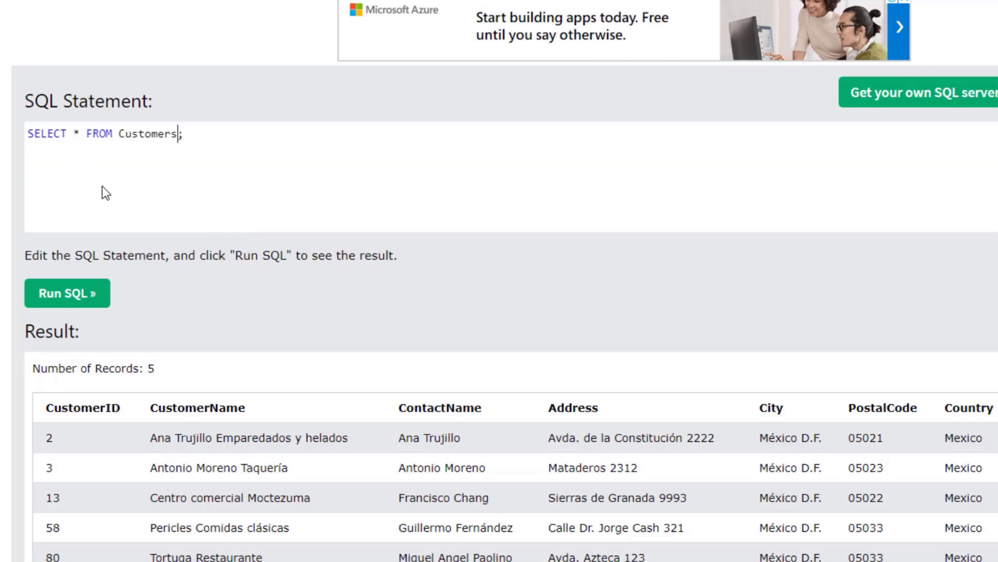
pyautogui.click(92, 298)
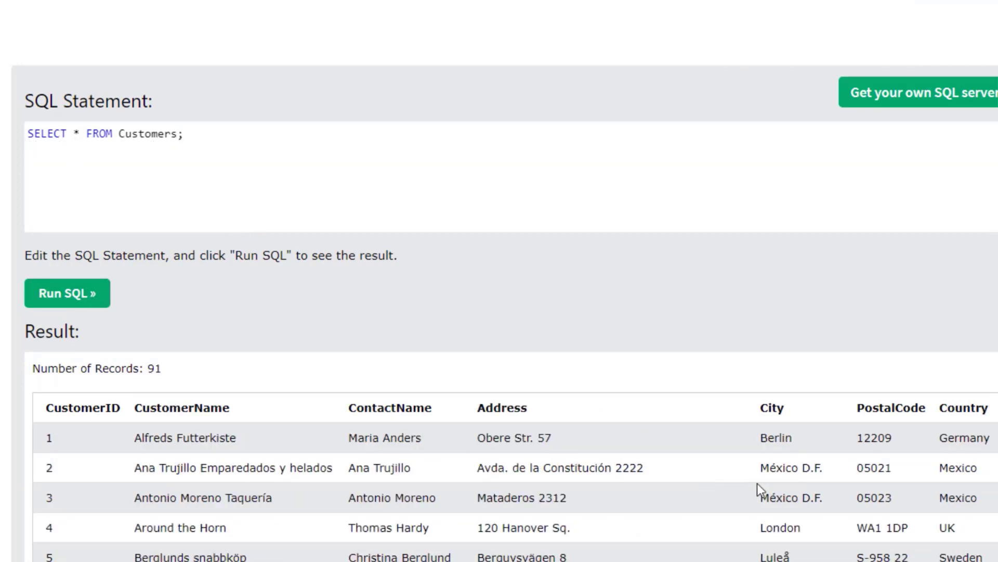
pyautogui.scroll(-2, 556, 419)
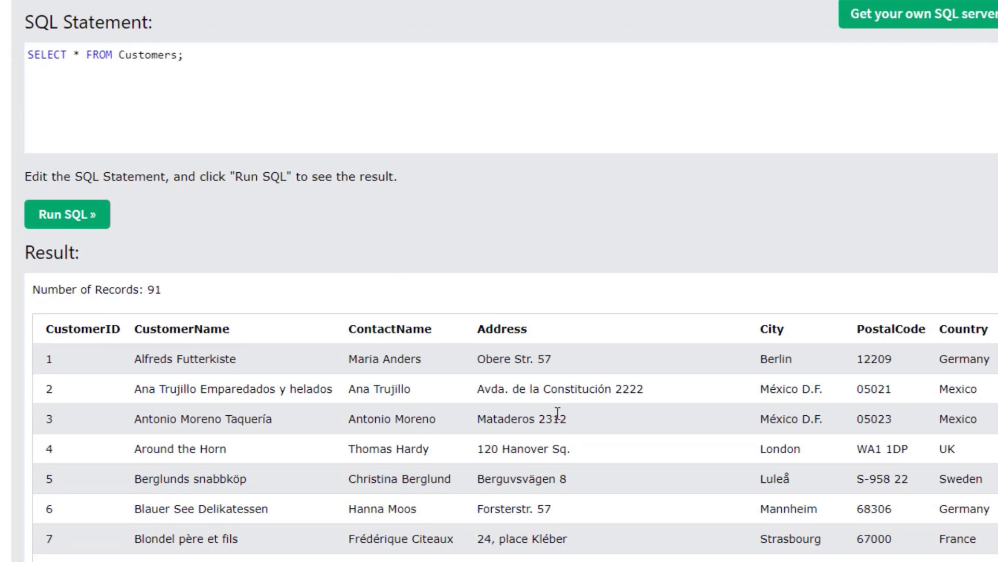
pyautogui.press('Tab')
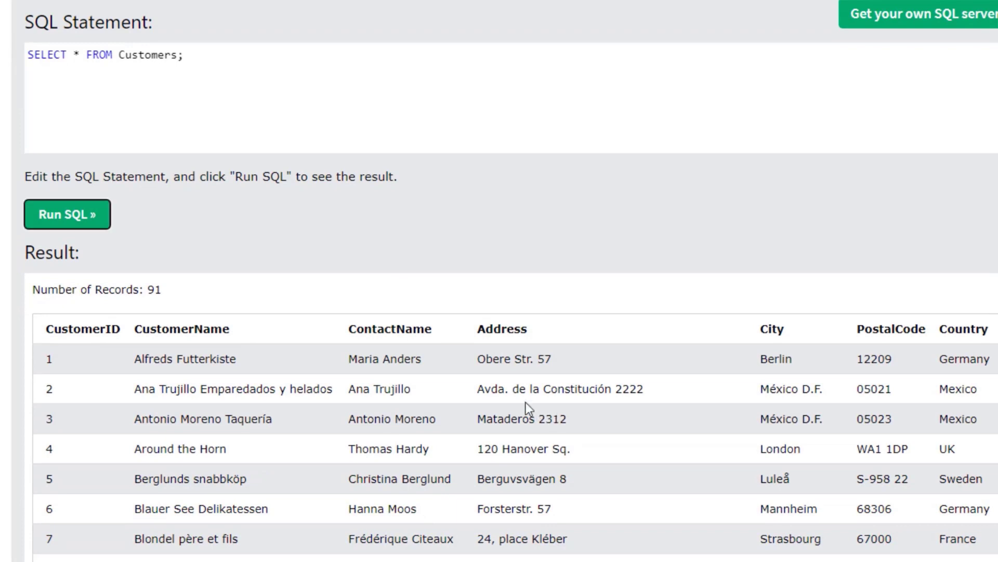
# Step: Add the condition where City = 'Berlin' on a new line before the semicolon and run the query
pyautogui.click(177, 55)
pyautogui.press('Return')
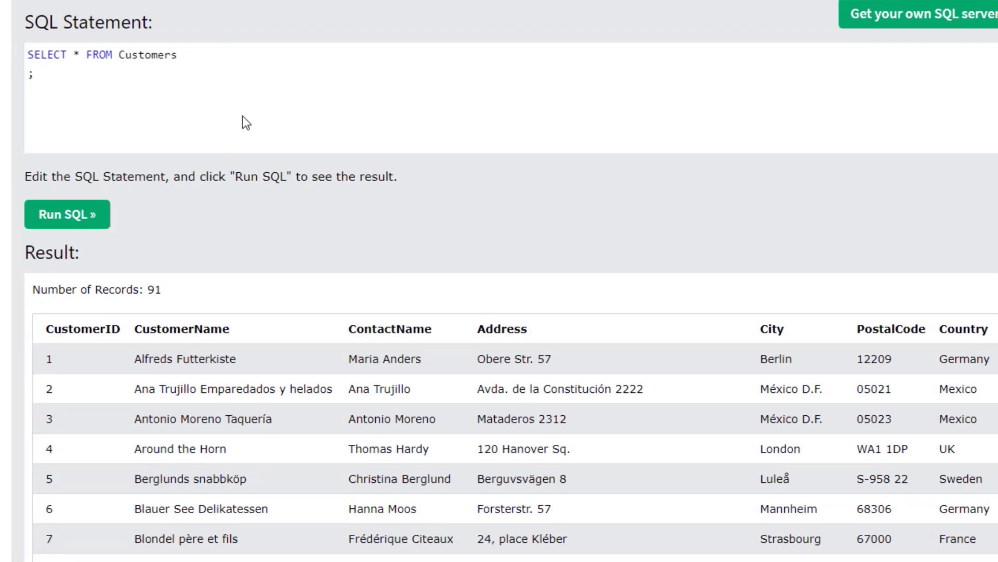
pyautogui.write('where')
pyautogui.write('Ciy')
pyautogui.write(' = ')
pyautogui.write('Ber')
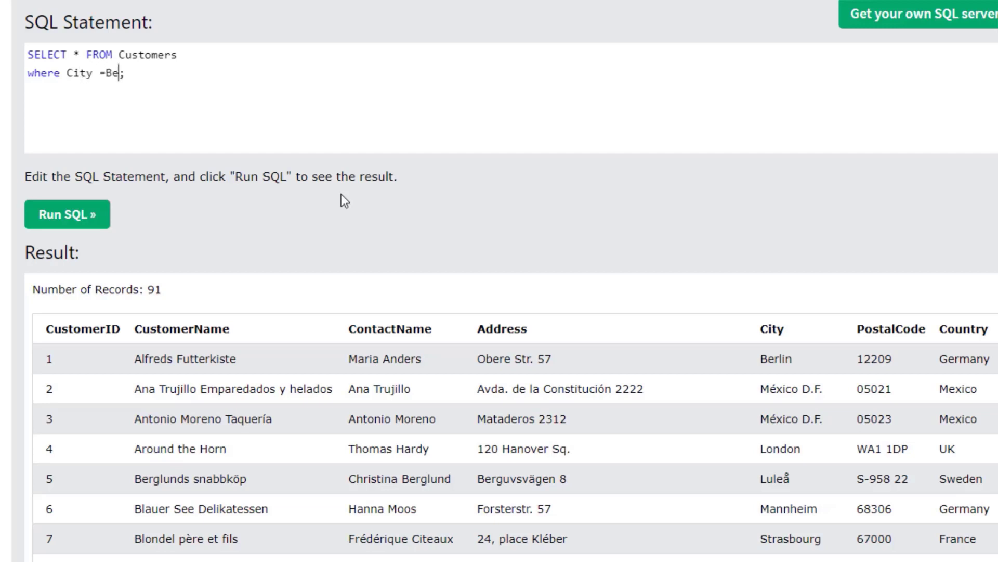
pyautogui.write('lin')
pyautogui.click(105, 73)
pyautogui.write("'")
pyautogui.click(158, 73)
pyautogui.write("'")
pyautogui.click(85, 216)
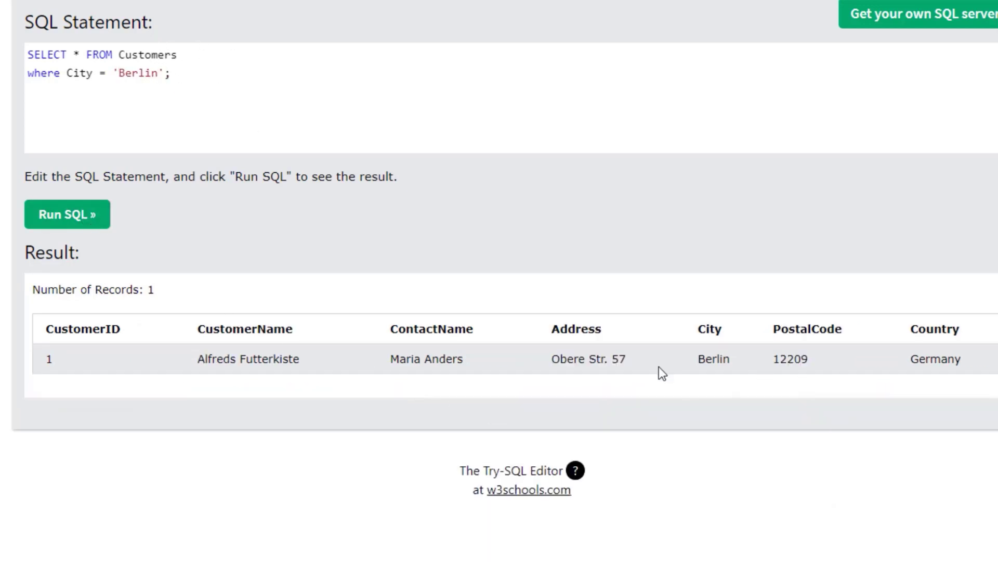
# Step: Comment out the where City = 'Berlin' line with -- and rerun the query
pyautogui.click(29, 73)
pyautogui.write('--')
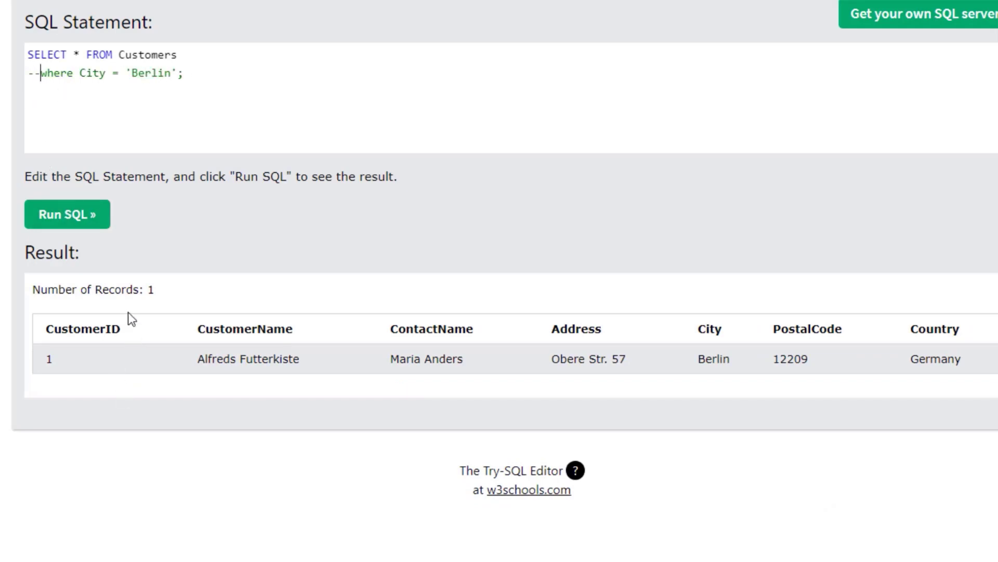
pyautogui.click(83, 223)
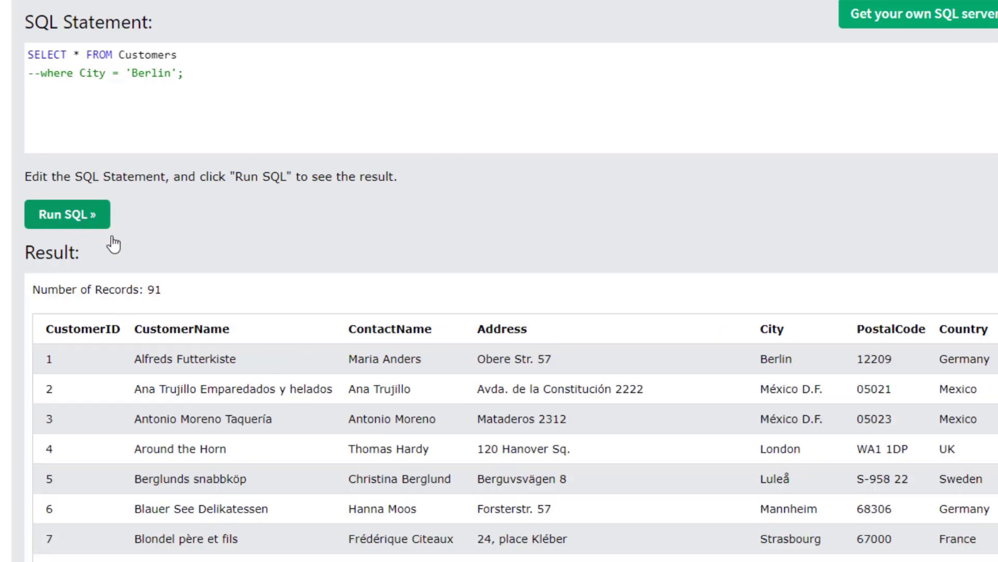
# Step: Look through the full customer list and uncomment the where City = 'Berlin' line in the SQL statement
pyautogui.scroll(-9, 675, 457)
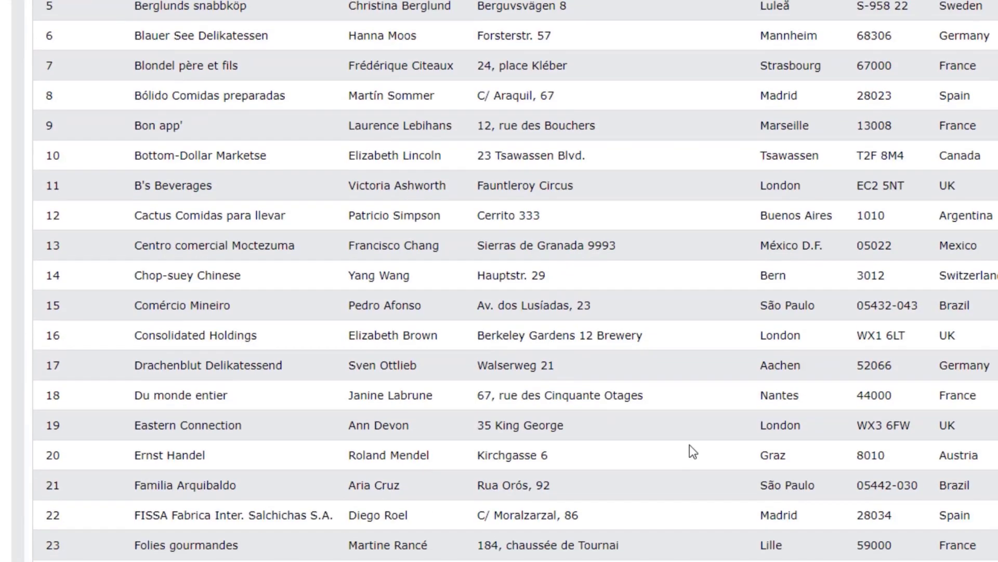
pyautogui.scroll(10, 686, 443)
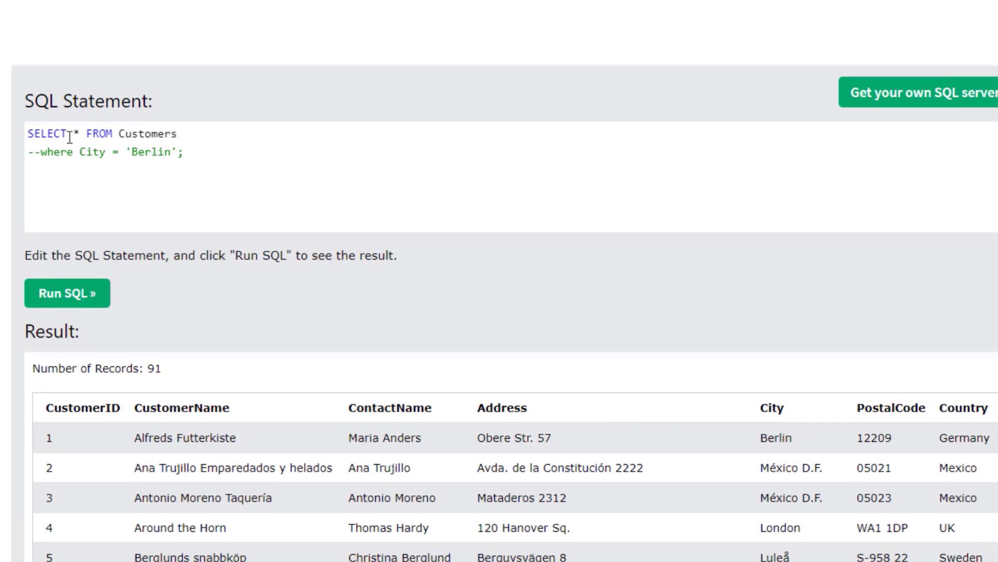
pyautogui.click(41, 151)
pyautogui.press('BackSpace')
pyautogui.press('BackSpace')
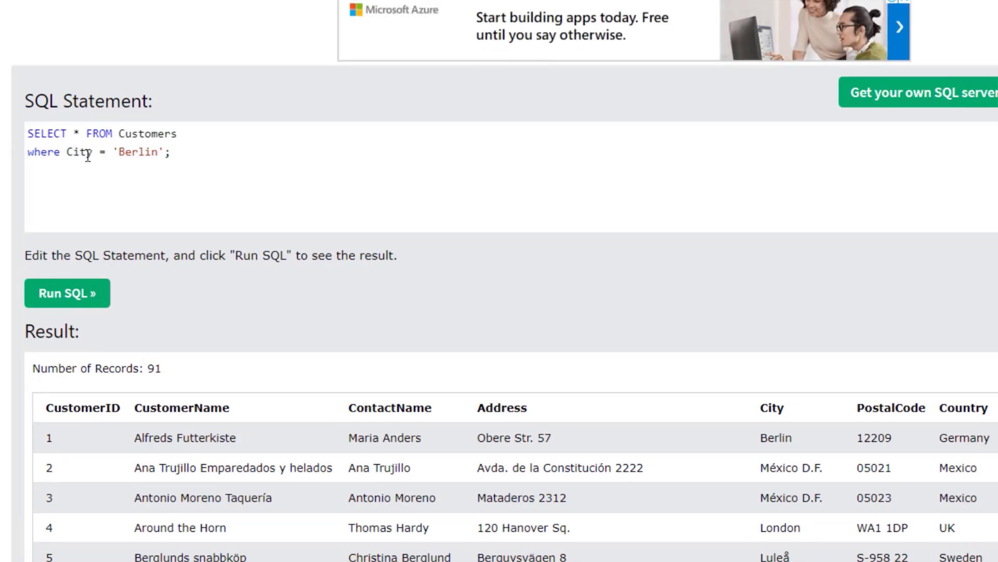
# Step: Replace the column City in the where condition with Country
pyautogui.click(92, 152)
pyautogui.press('BackSpace')
pyautogui.press('BackSpace')
pyautogui.press('BackSpace')
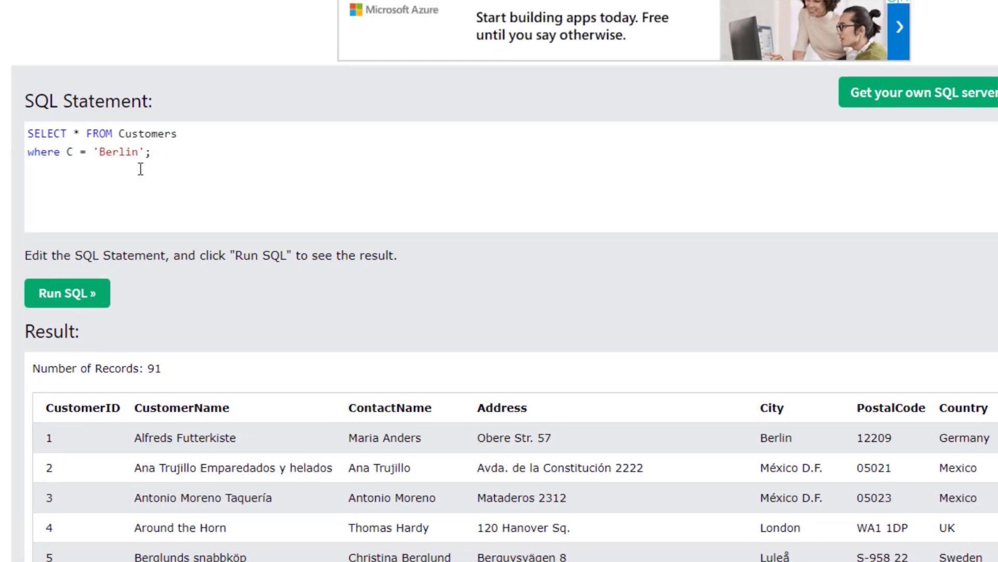
pyautogui.write('ountry')
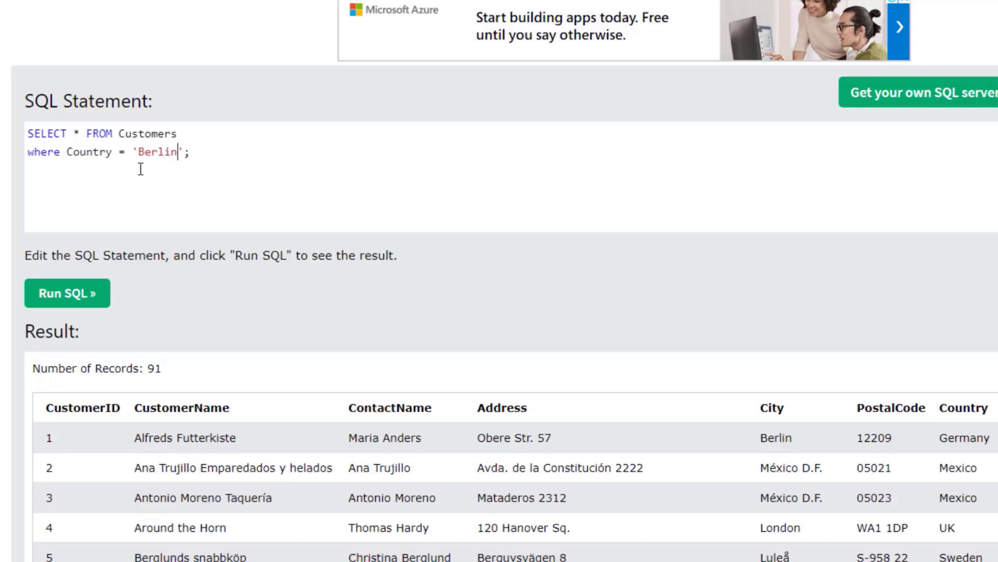
# Step: Set the Country condition's value to 'France', run the query and review the returned customers
pyautogui.press('BackSpace')
pyautogui.press('BackSpace')
pyautogui.press('BackSpace')
pyautogui.press('BackSpace')
pyautogui.press('BackSpace')
pyautogui.press('BackSpace')
pyautogui.write('France')
pyautogui.click(88, 306)
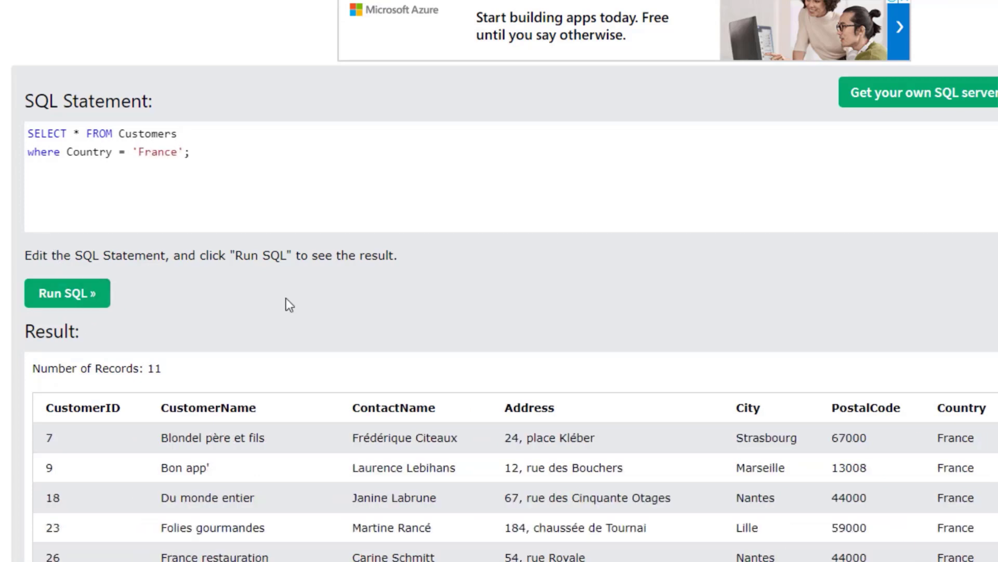
pyautogui.scroll(-5, 612, 528)
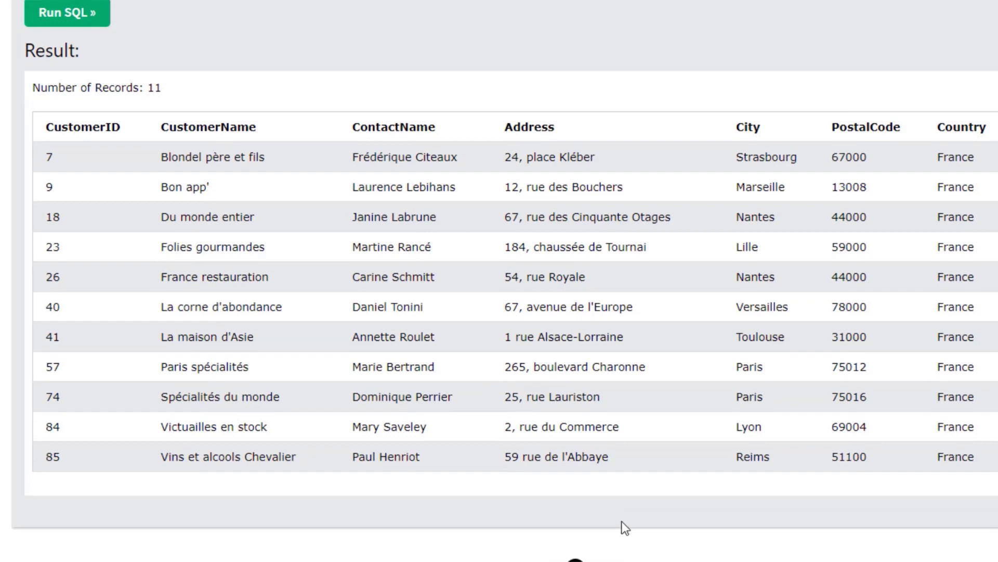
pyautogui.scroll(5, 624, 526)
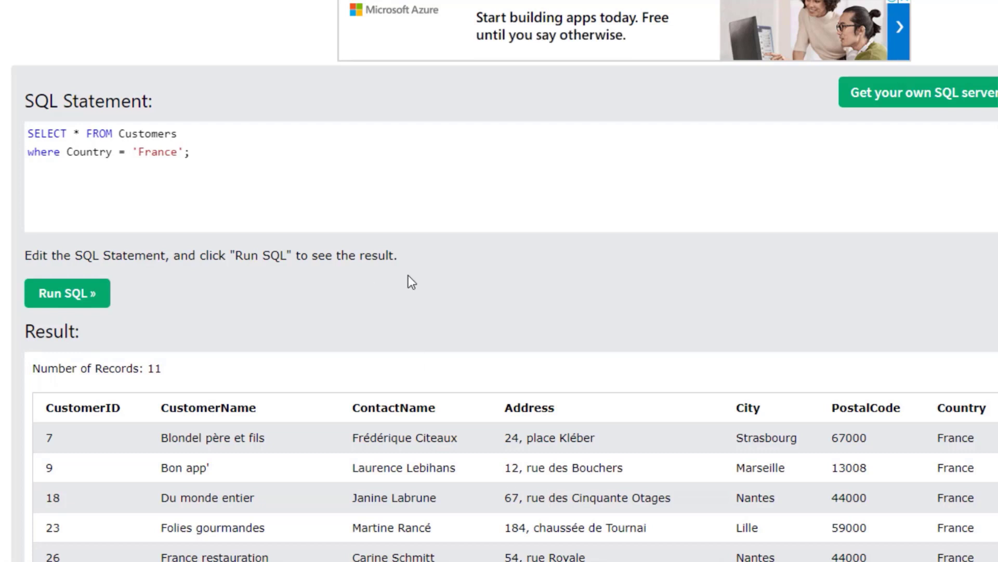
pyautogui.scroll(-1, 407, 280)
pyautogui.scroll(1, 406, 284)
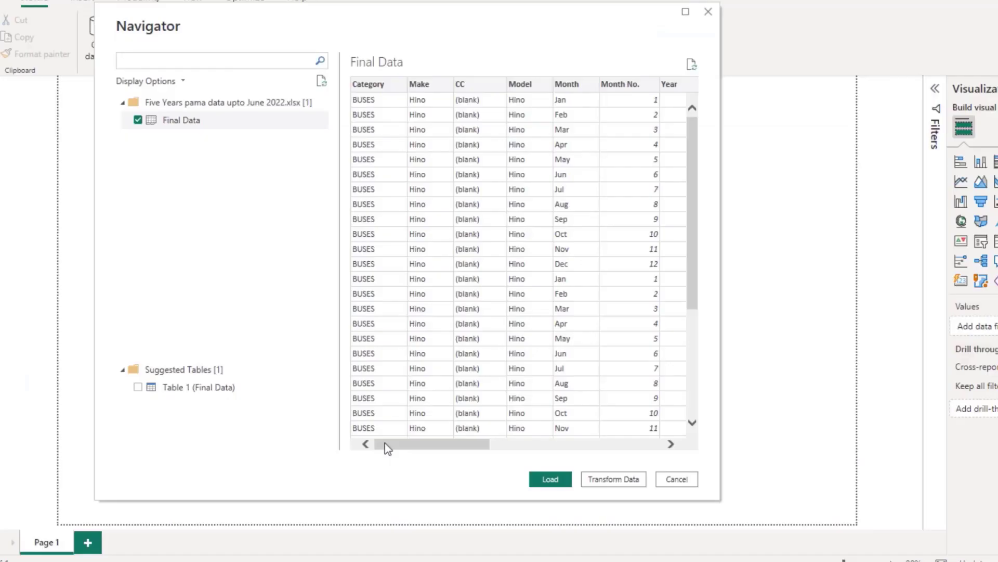
# Step: Switch to Power BI Desktop, load the selected Final Data sheet and inspect its columns in table view
pyautogui.moveTo(384, 444); pyautogui.dragTo(357, 459)
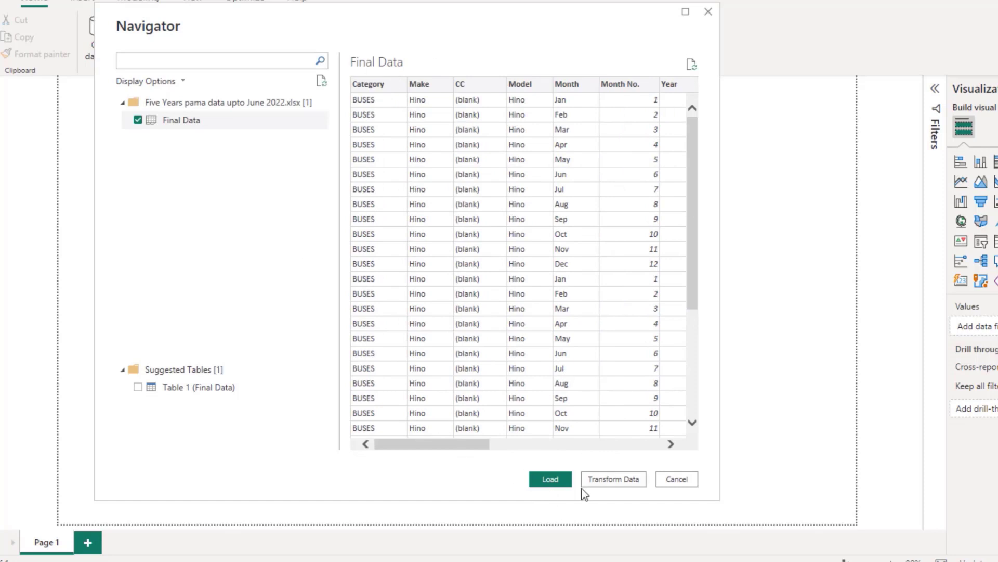
pyautogui.click(559, 479)
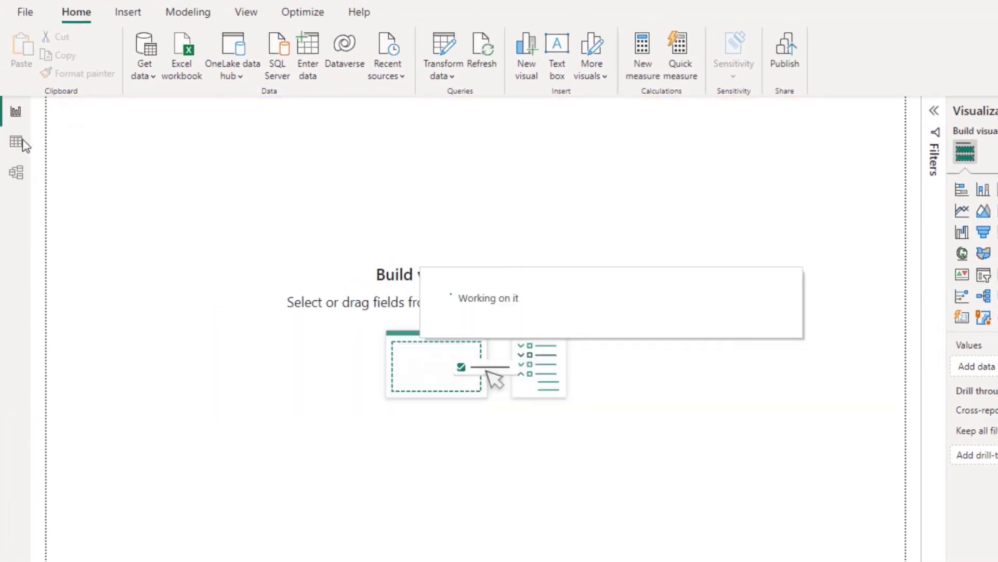
pyautogui.click(16, 143)
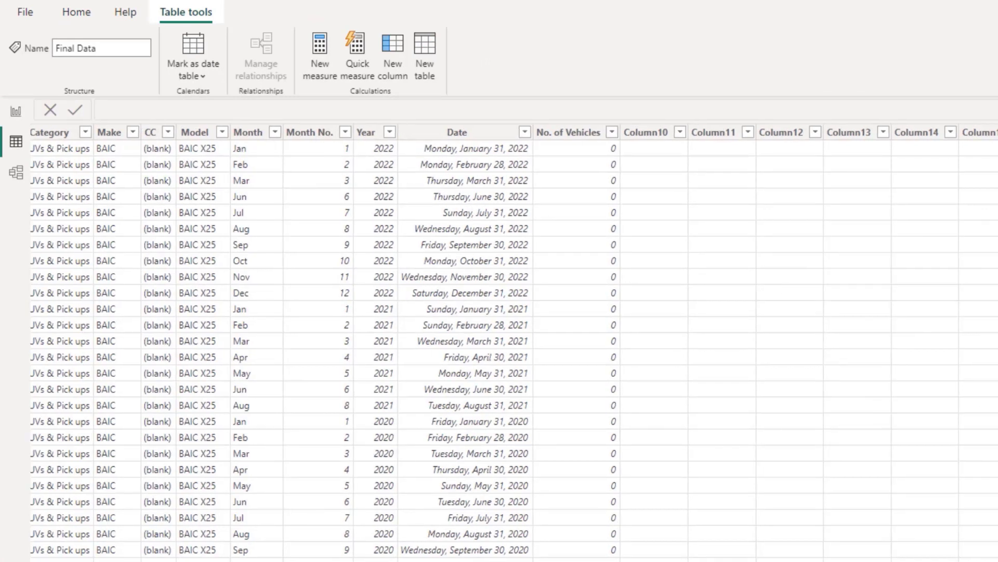
pyautogui.hscroll(1, 514, 342)
pyautogui.hscroll(-1, 514, 342)
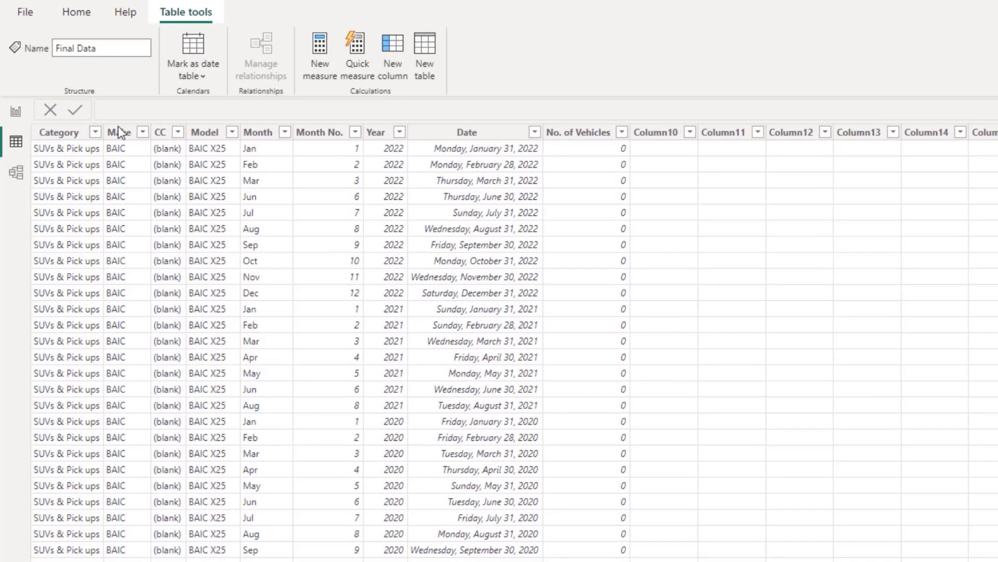
# Step: Return to the report view and open the loaded data for transformation in the Power Query Editor
pyautogui.click(8, 113)
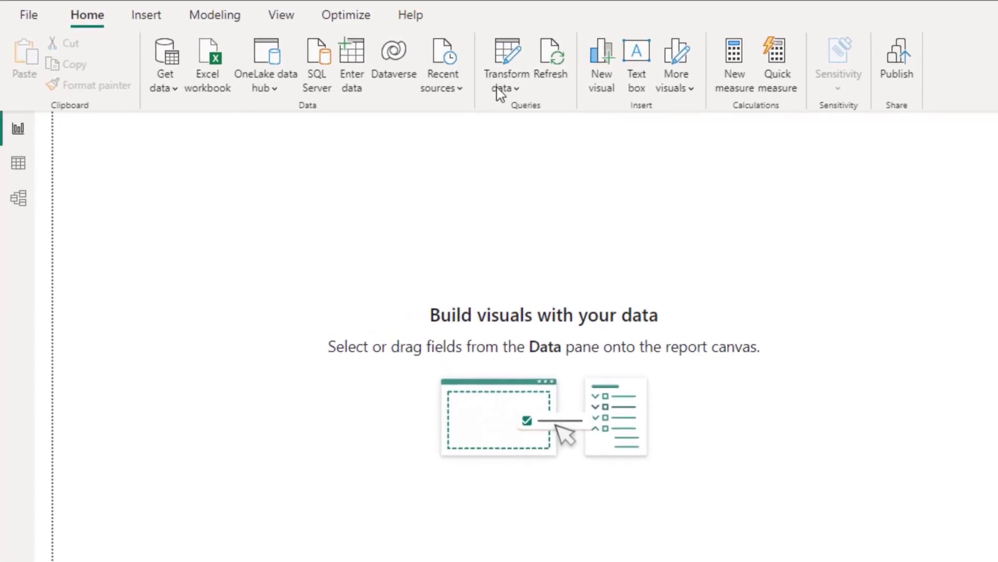
pyautogui.click(500, 91)
pyautogui.click(549, 140)
pyautogui.press('Escape')
pyautogui.click(508, 86)
pyautogui.click(533, 117)
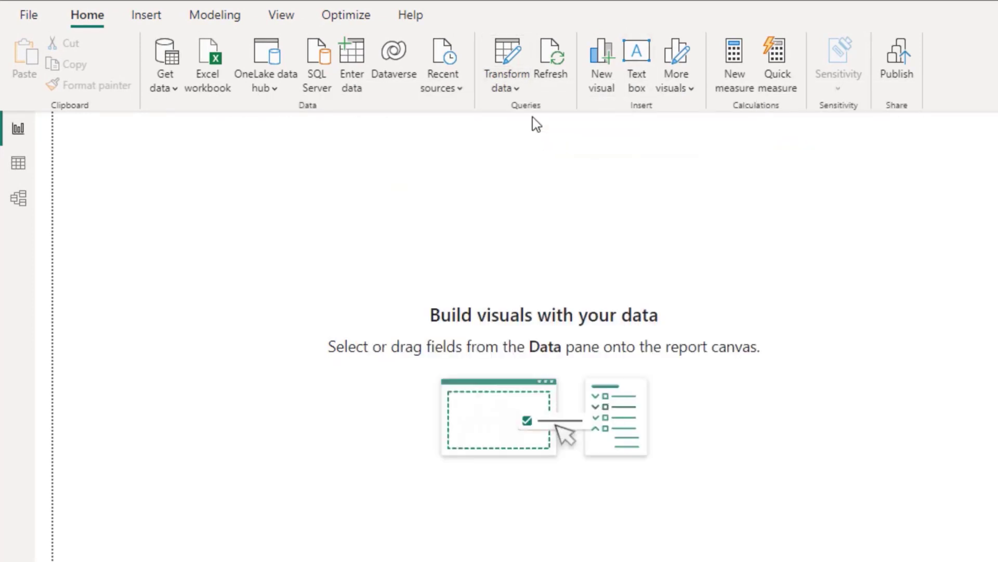